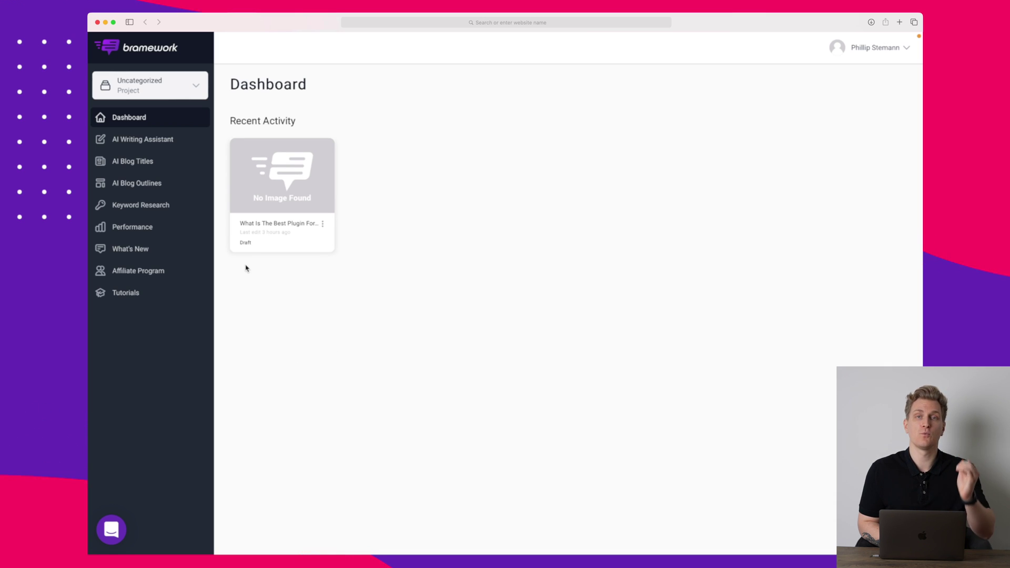
Step: Open the Performance report and review the site's Website Keyword Ranking table, including 'copy shark' at position 7
click(171, 230)
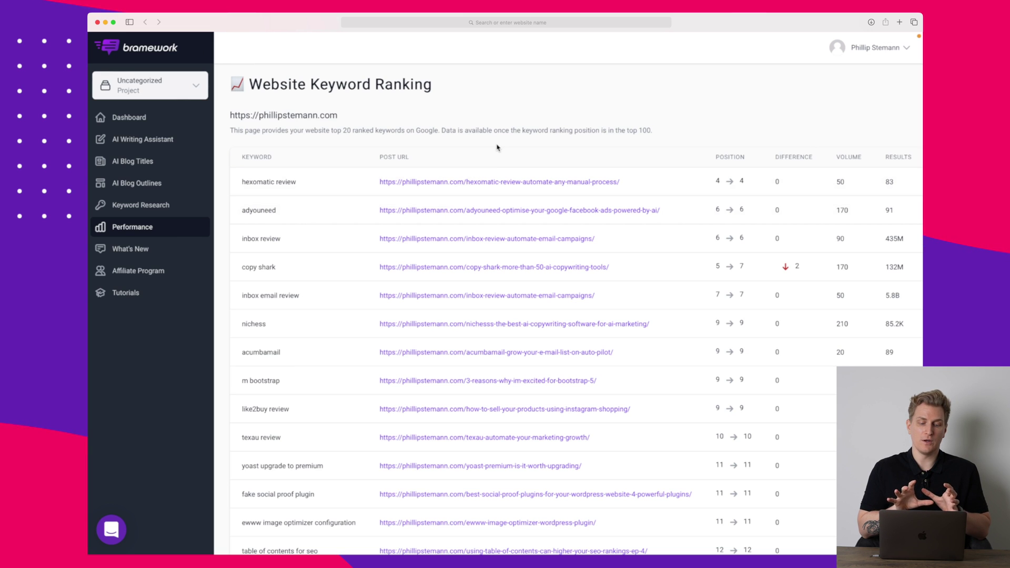
scroll(497, 147, down, 5)
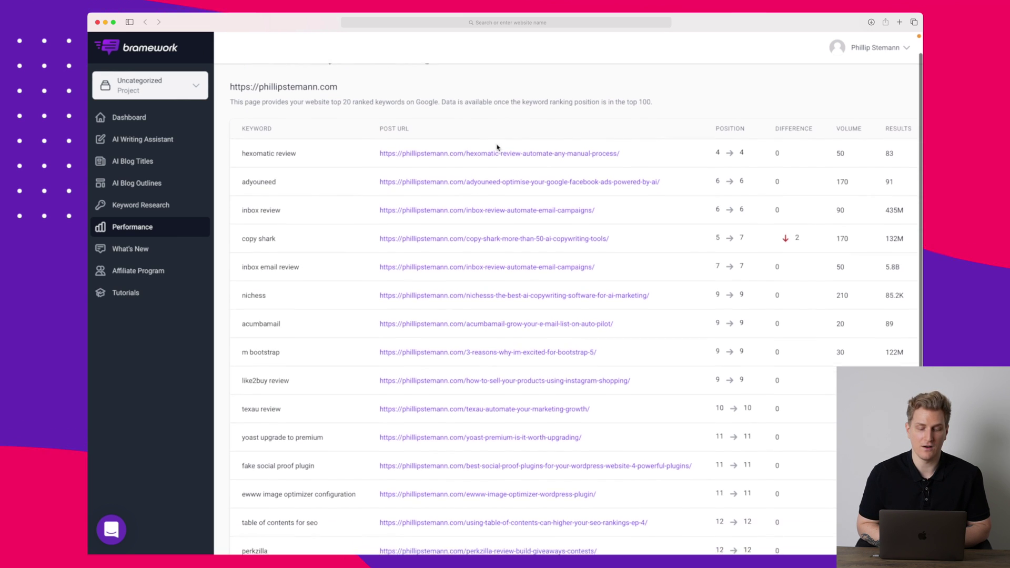
scroll(497, 147, down, 2)
scroll(668, 193, up, 5)
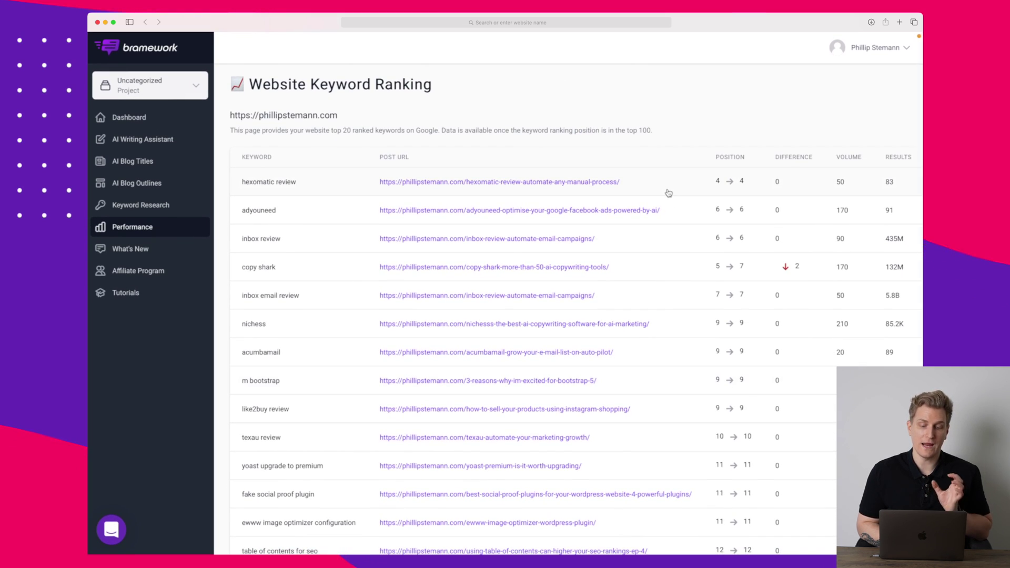
scroll(668, 193, down, 4)
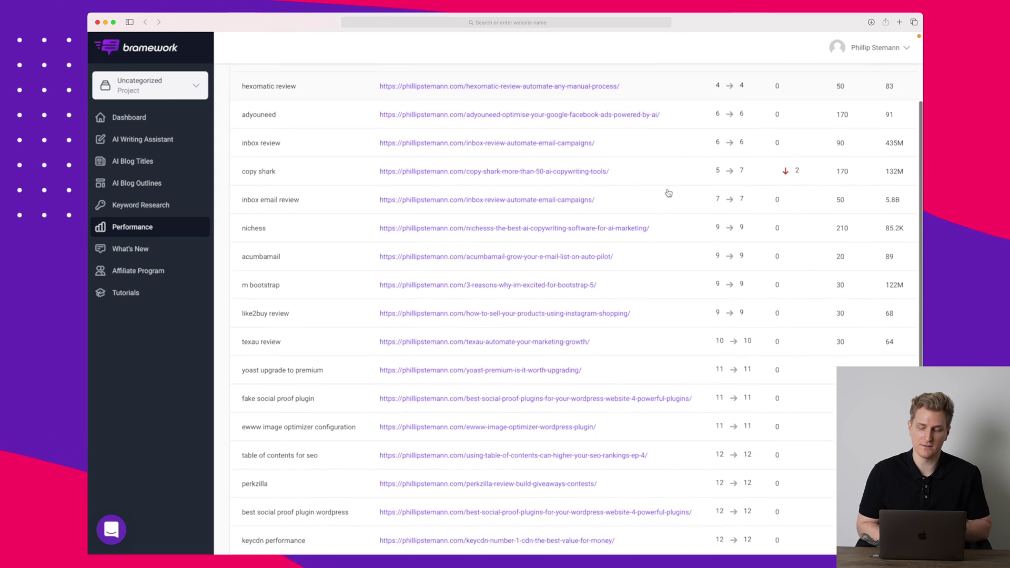
scroll(668, 193, up, 4)
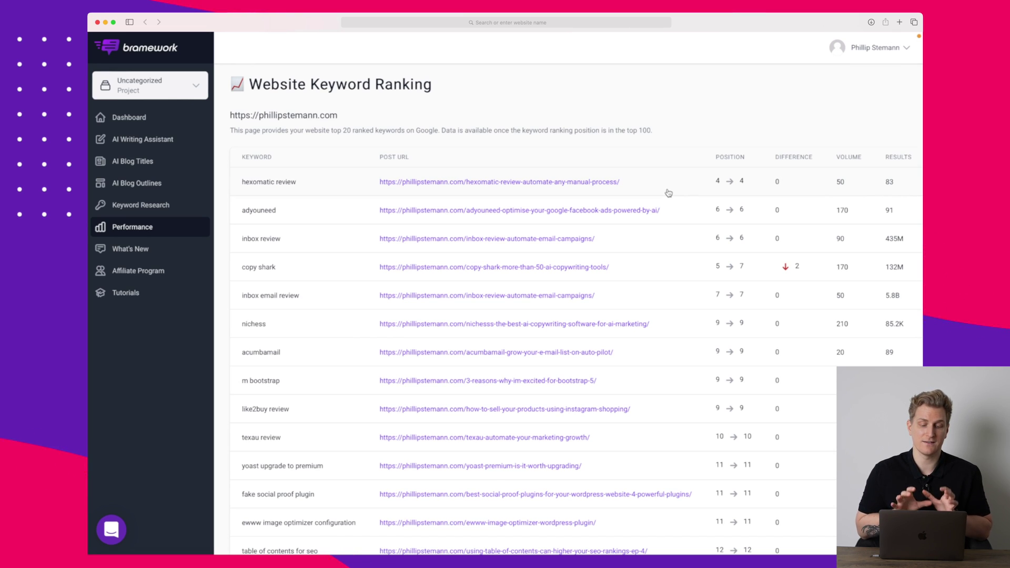
scroll(668, 193, down, 4)
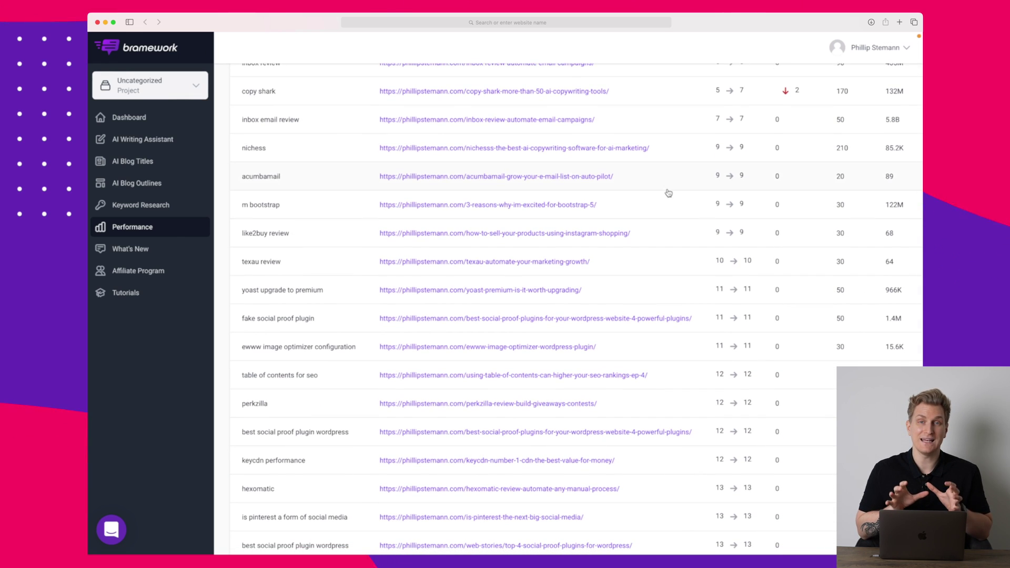
scroll(668, 193, up, 4)
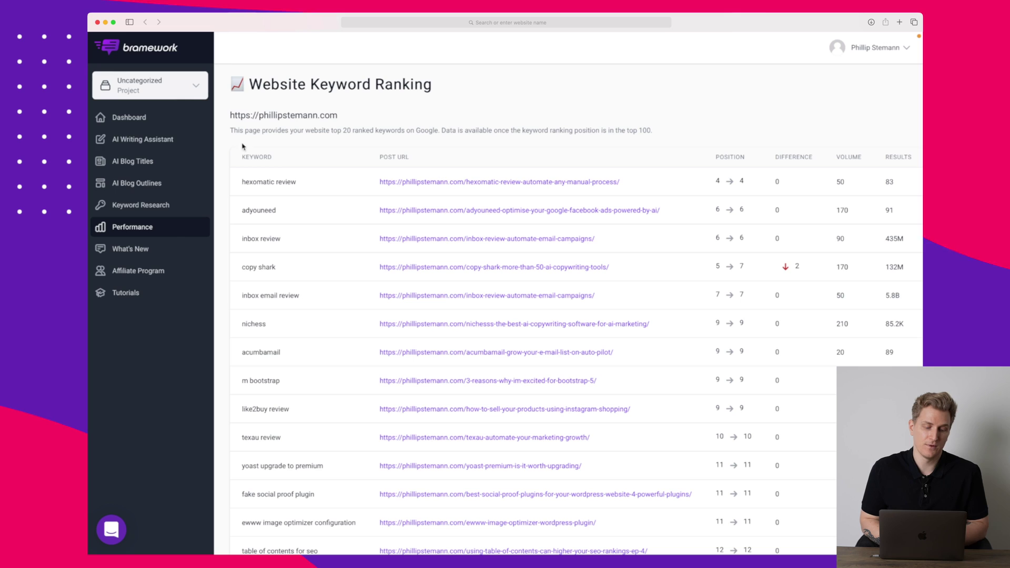
Step: Start a new keyword search and enter 'what is the best wordpress plugin for seo?' as the phrase
click(175, 211)
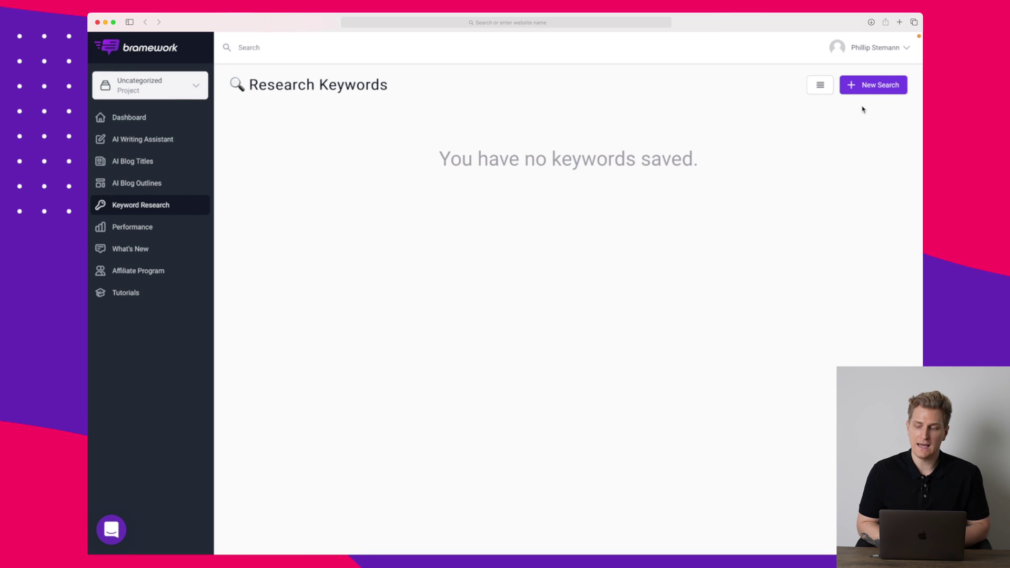
click(879, 85)
click(467, 180)
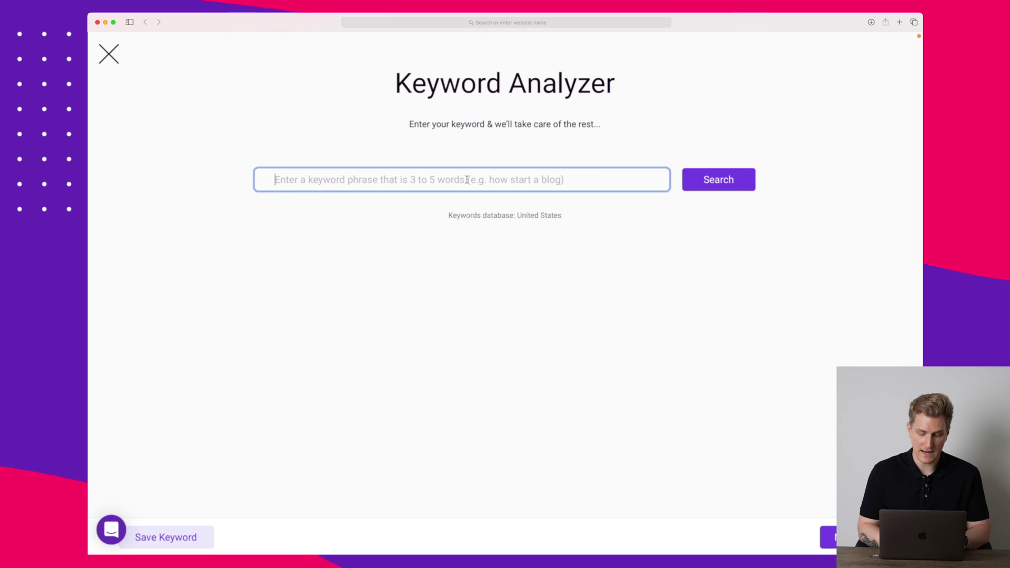
text(wh)
key(BackSpace)
key(BackSpace)
text(what)
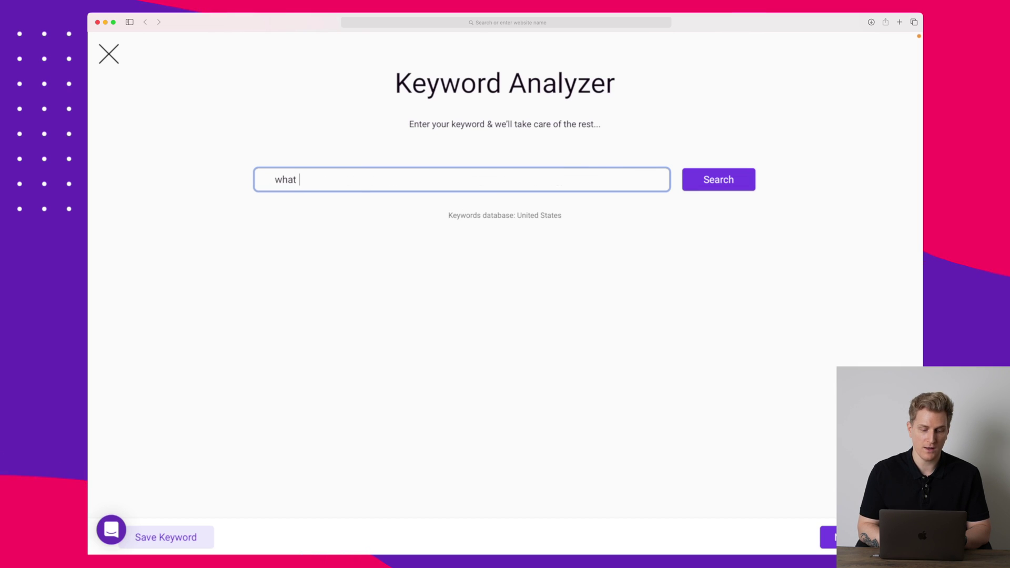
text( is the best wordpr)
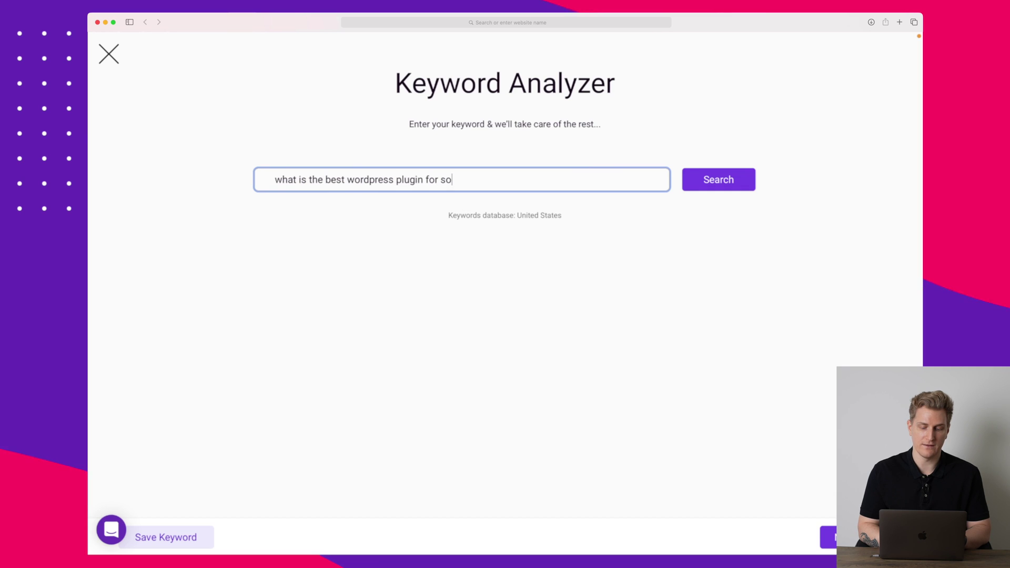
text(ess plugin for seo?)
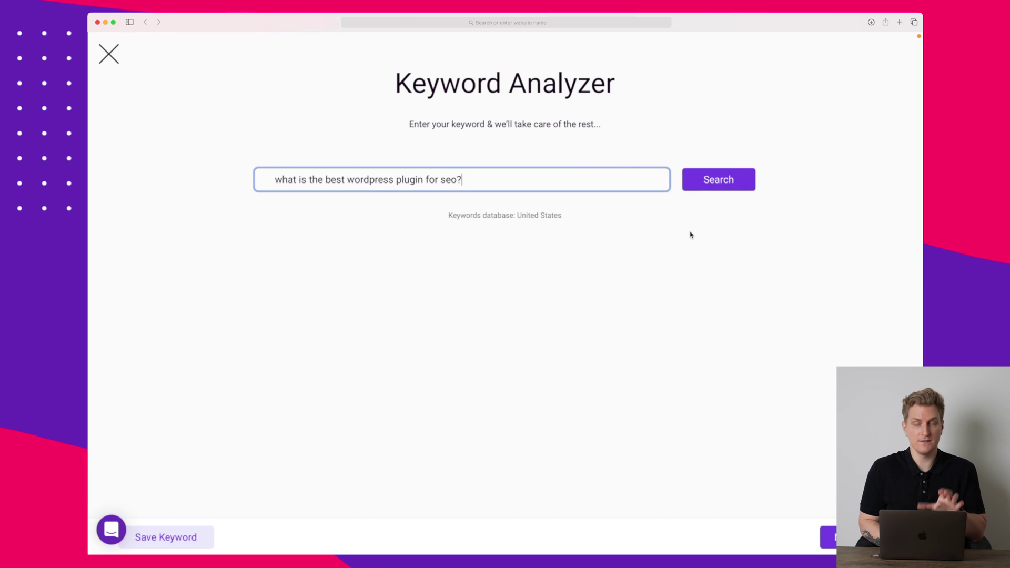
Step: Analyse the question and look through its zero-volume results and empty Keyword Ideas
click(728, 177)
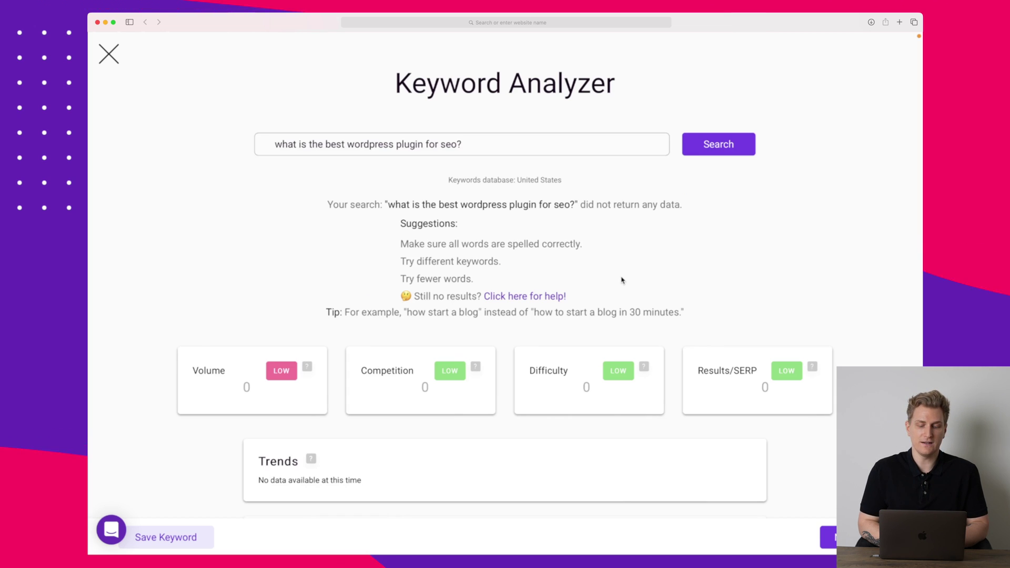
scroll(622, 280, down, 5)
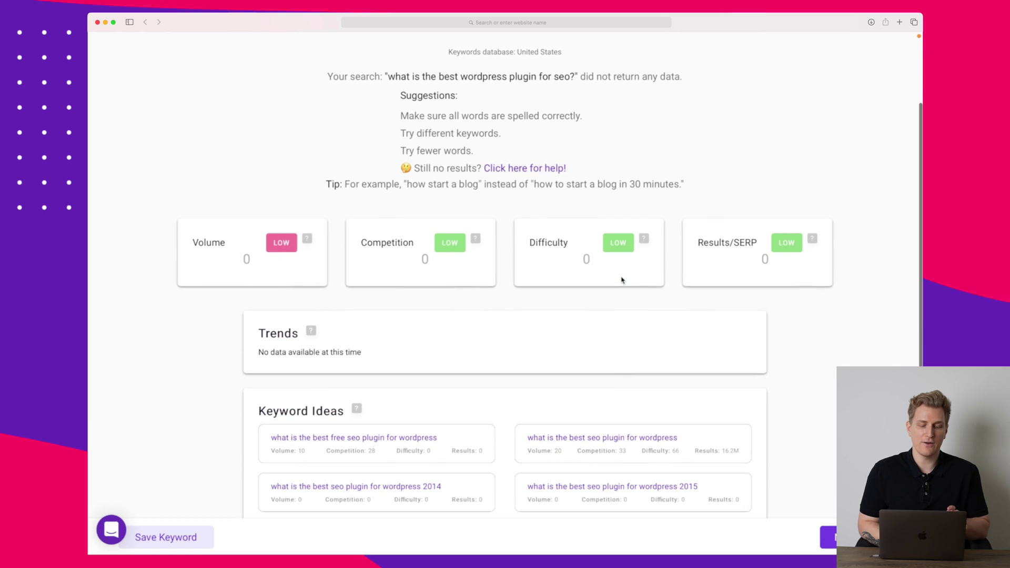
scroll(237, 270, down, 1)
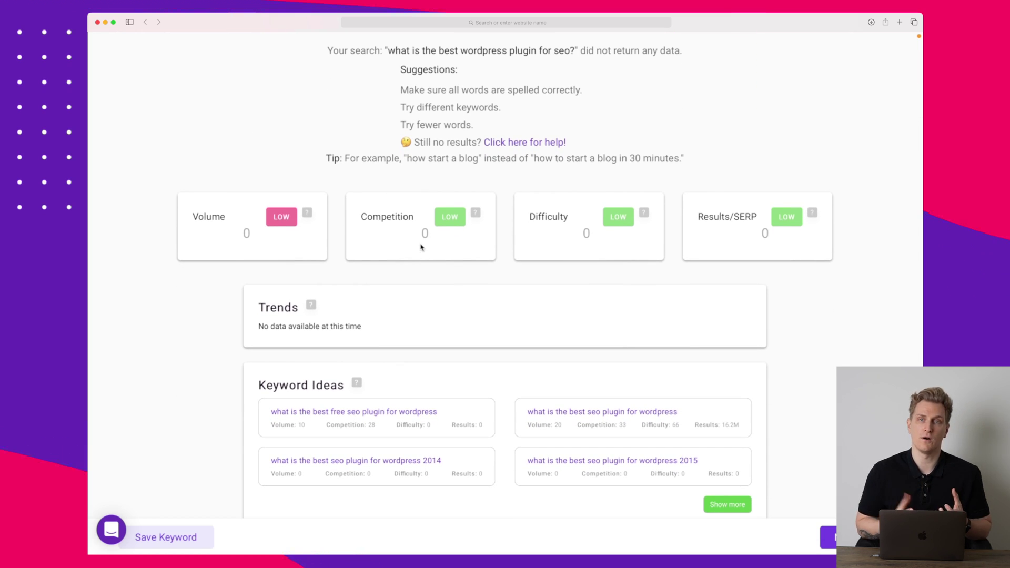
scroll(421, 246, up, 6)
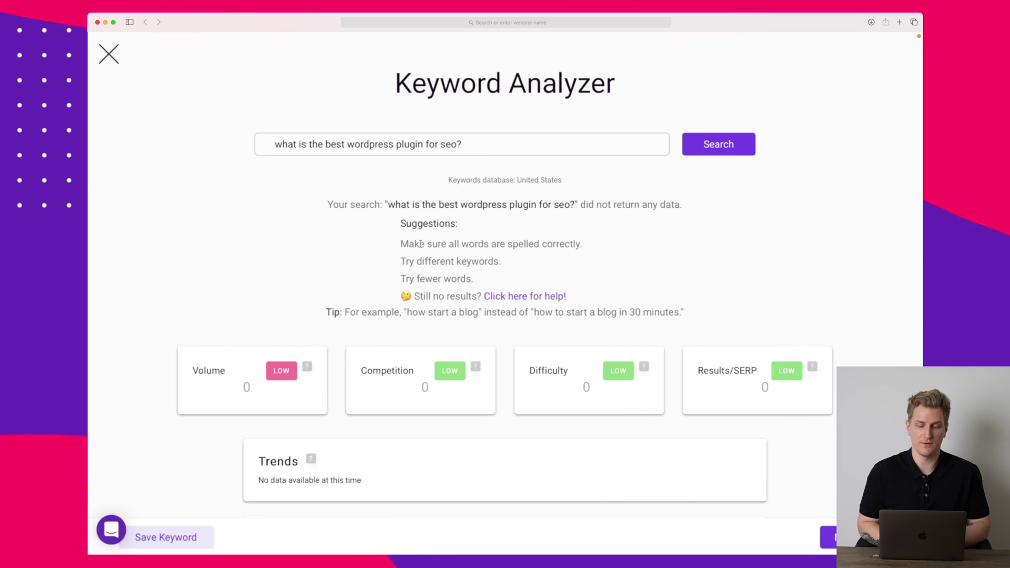
Step: Replace the query with 'wordpress seo plugin' and run the analysis
click(469, 147)
key(super+a)
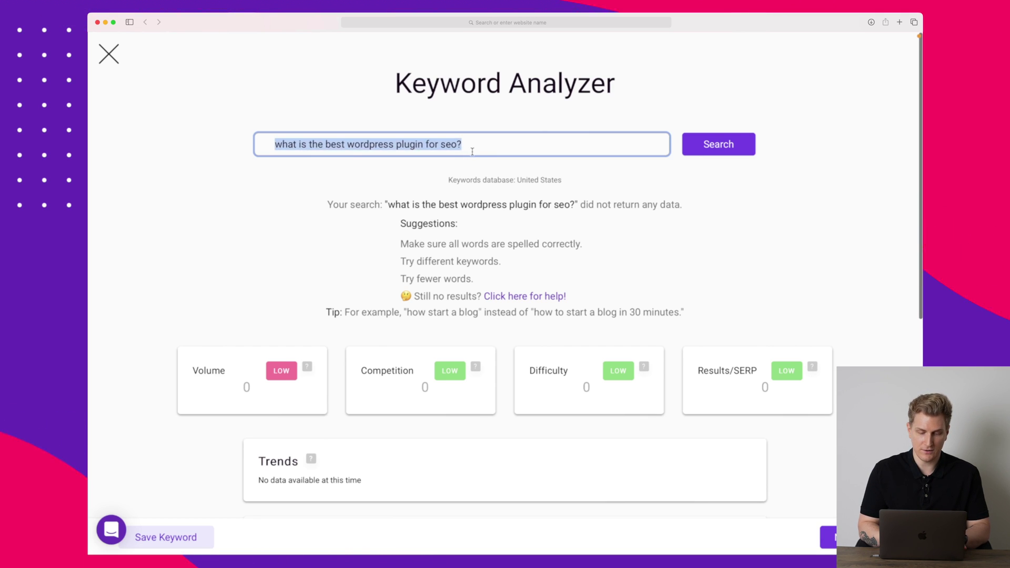
text(wordpress seo plu)
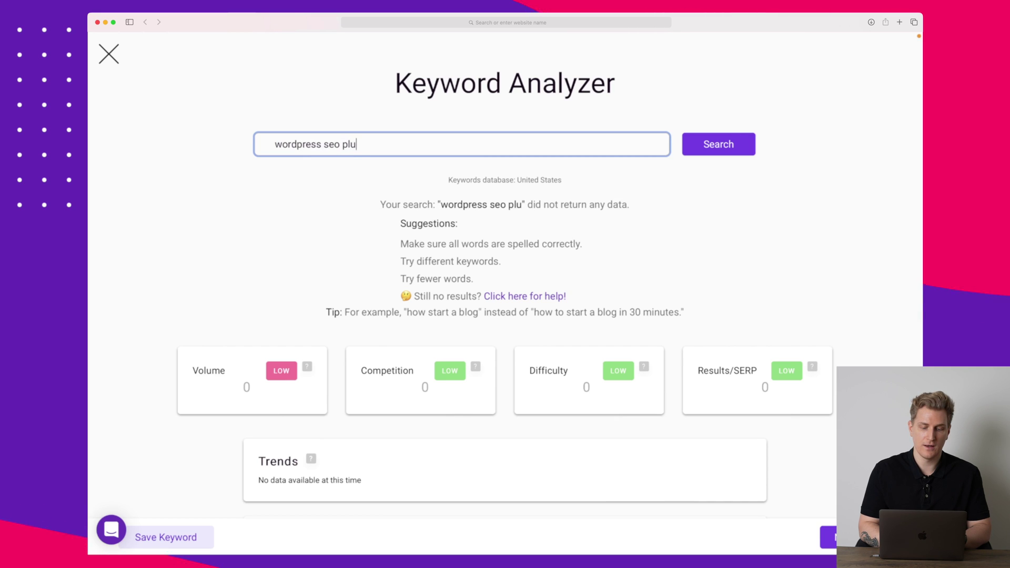
text(gin)
key(Return)
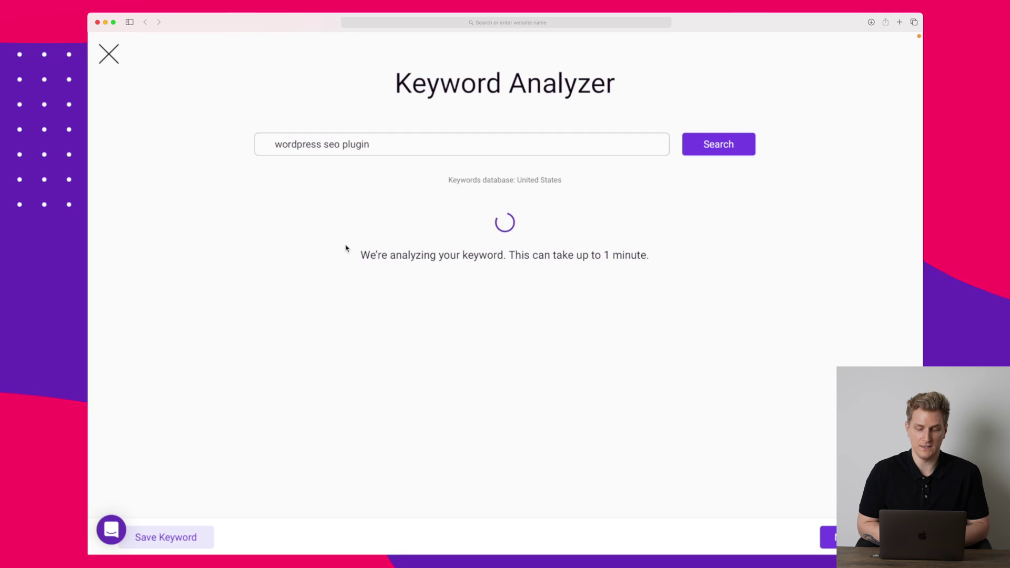
Step: Review the results (1.3K volume, competition 32, difficulty 77) and the metric help tips
scroll(315, 242, down, 1)
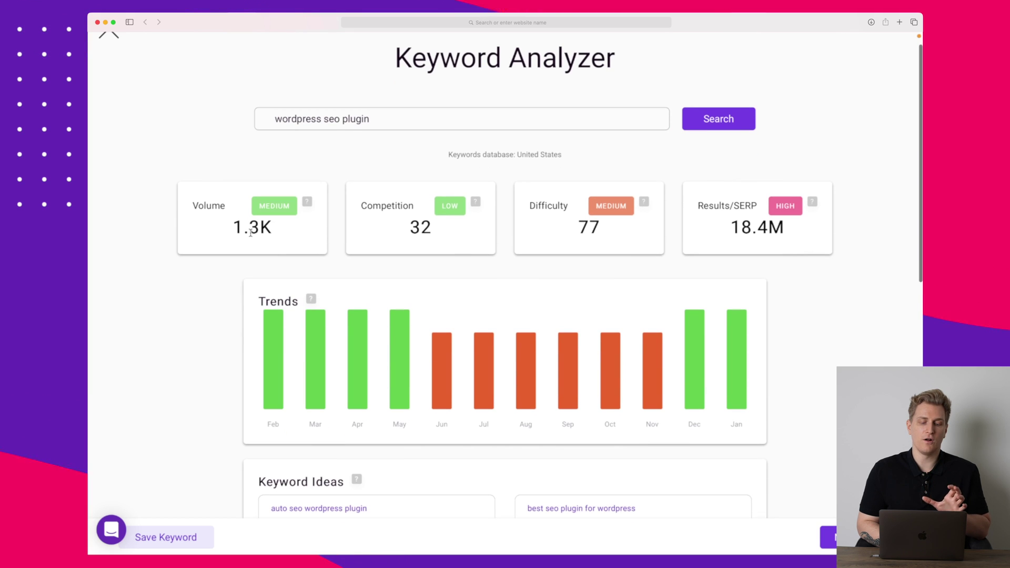
scroll(280, 235, down, 1)
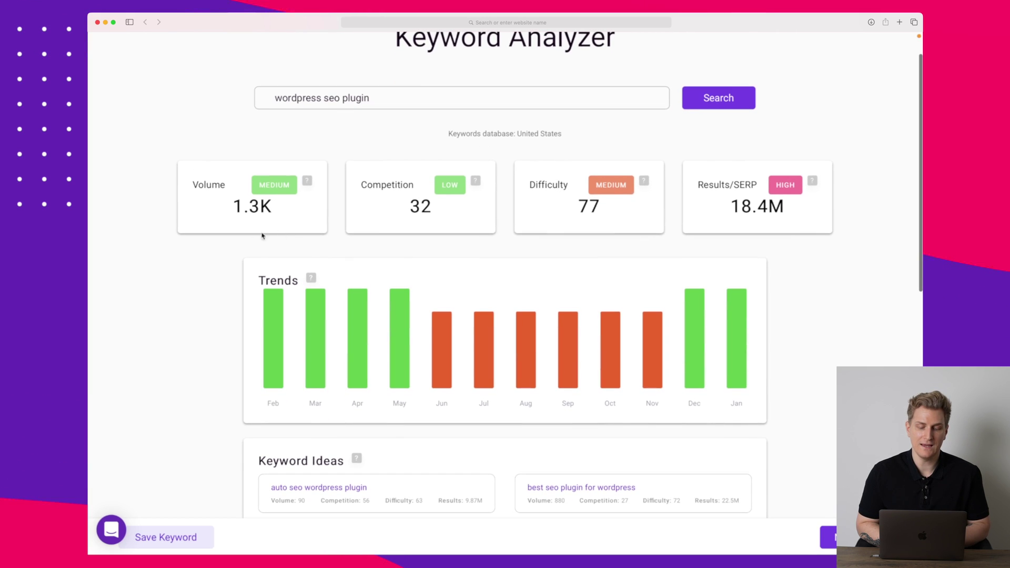
scroll(424, 212, down, 1)
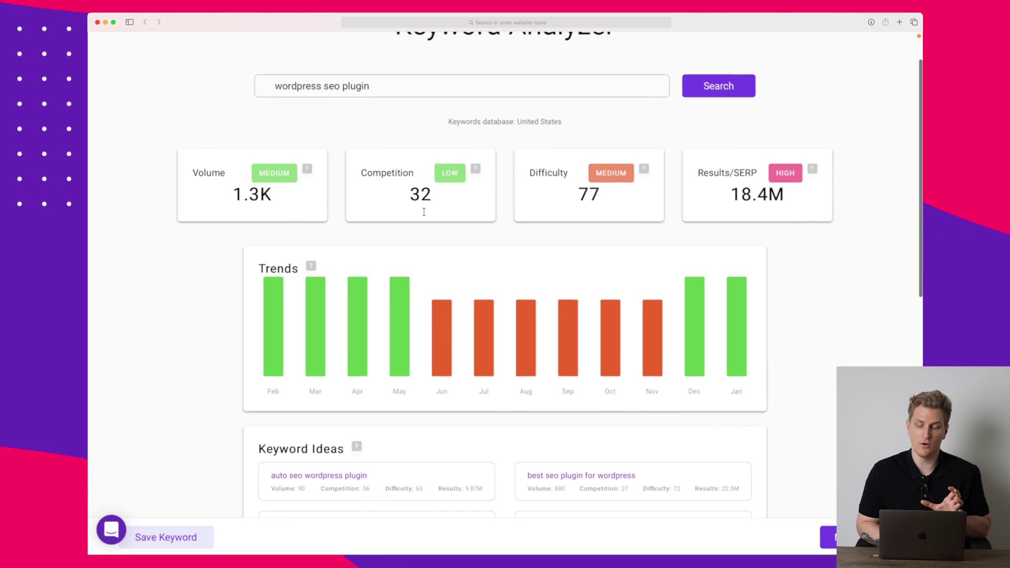
mouse_move(646, 168)
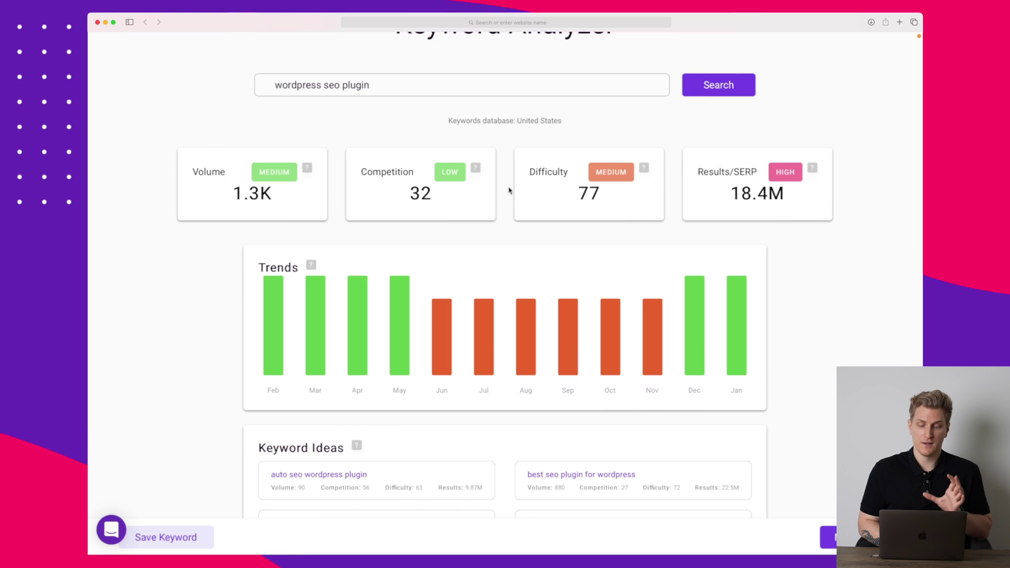
mouse_move(476, 169)
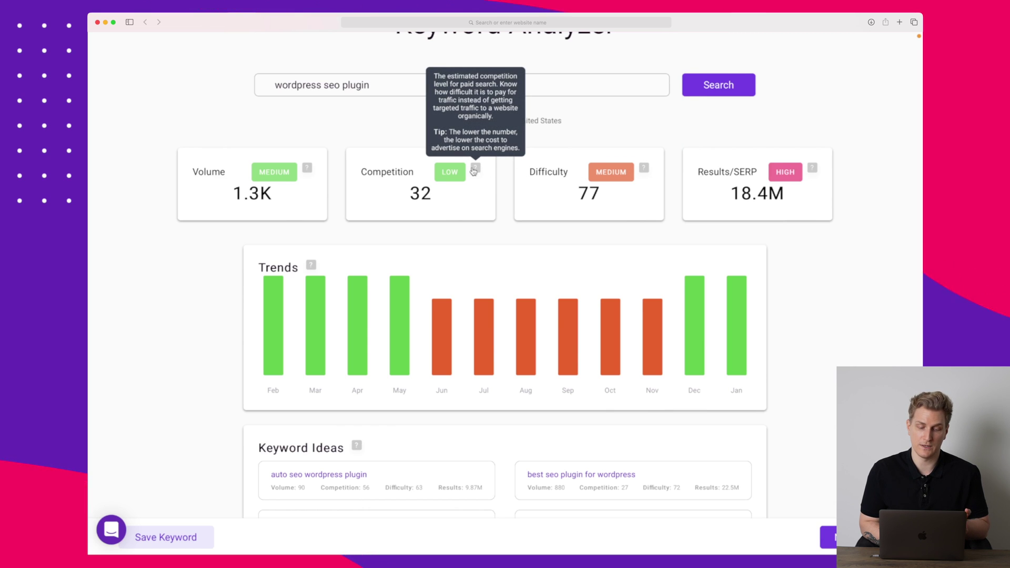
mouse_move(308, 168)
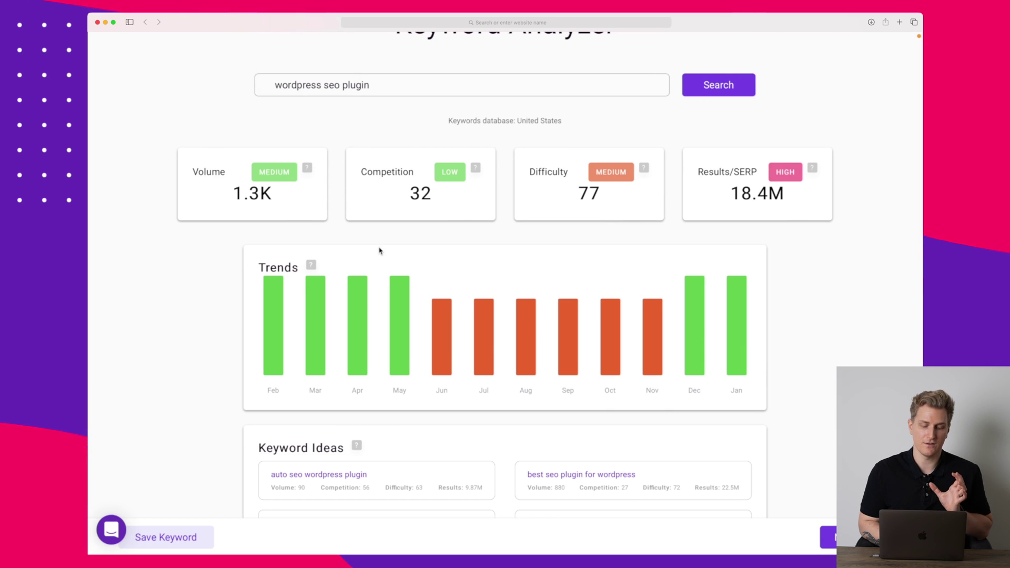
scroll(380, 251, down, 5)
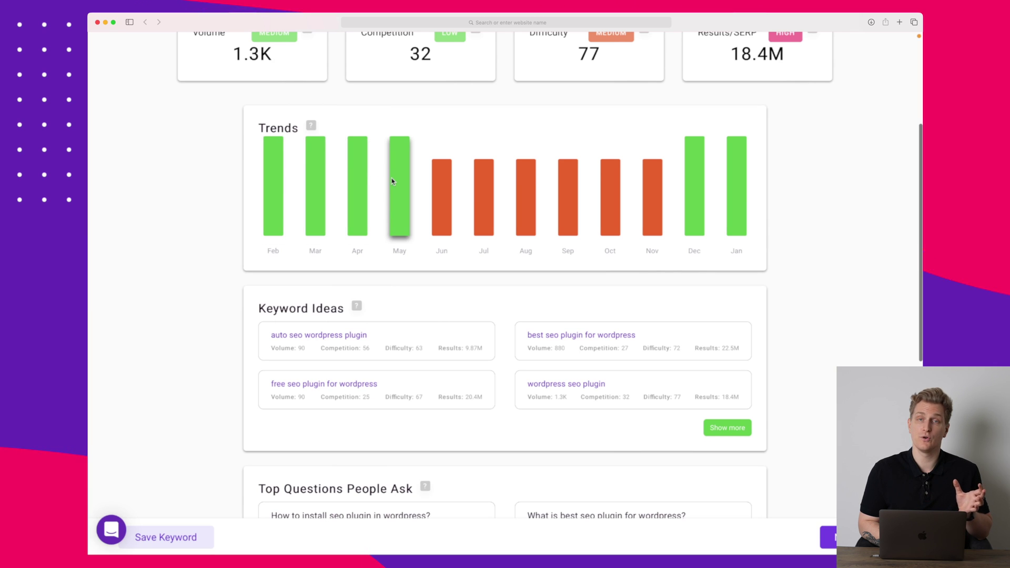
scroll(391, 181, down, 1)
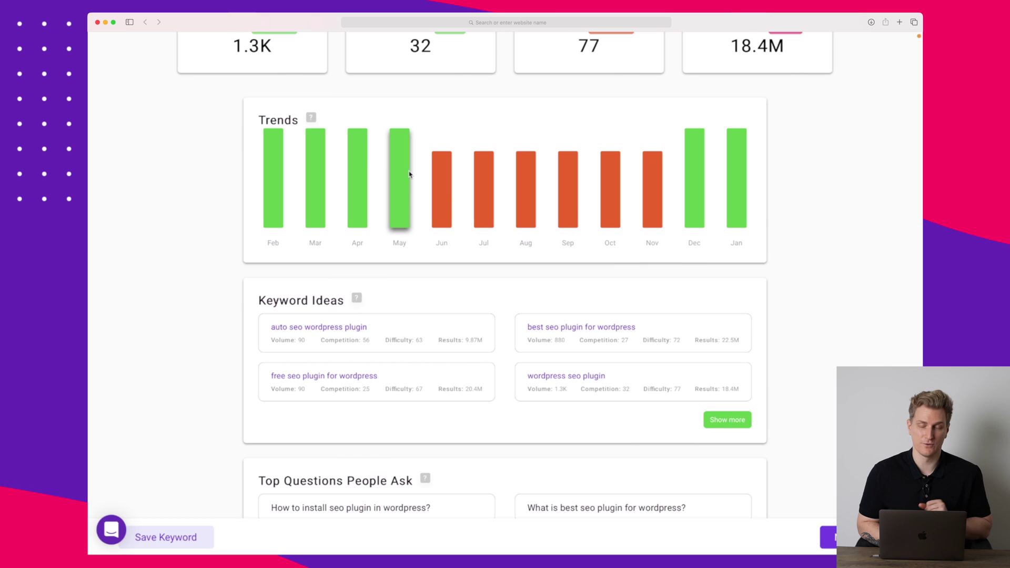
scroll(410, 174, up, 2)
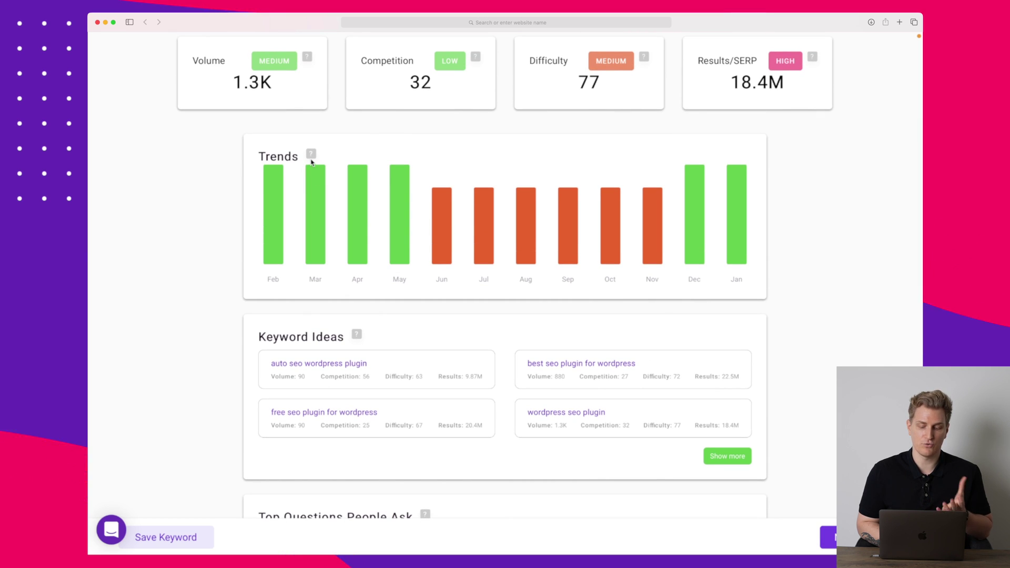
scroll(311, 162, down, 8)
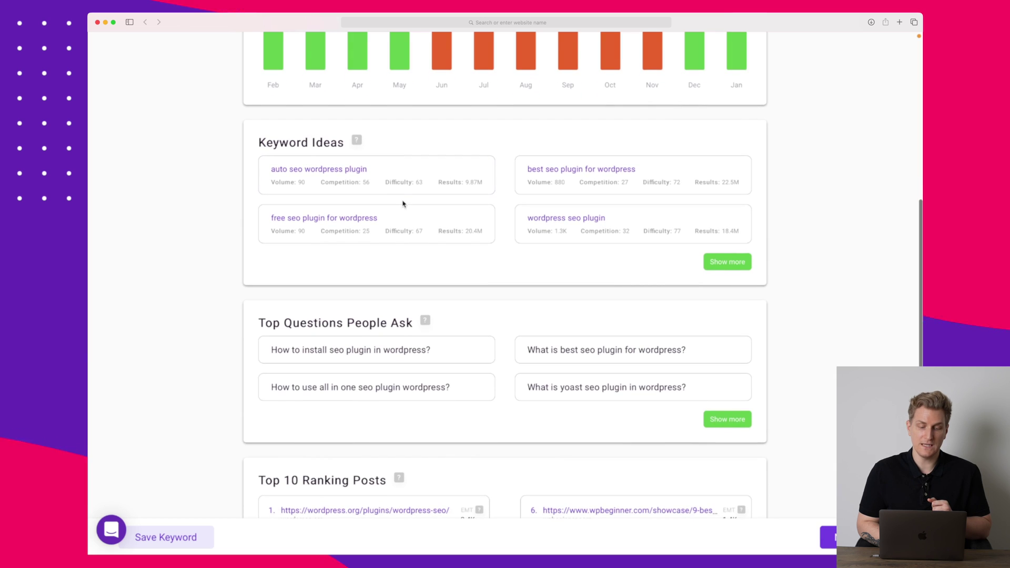
scroll(403, 204, down, 4)
scroll(293, 207, down, 5)
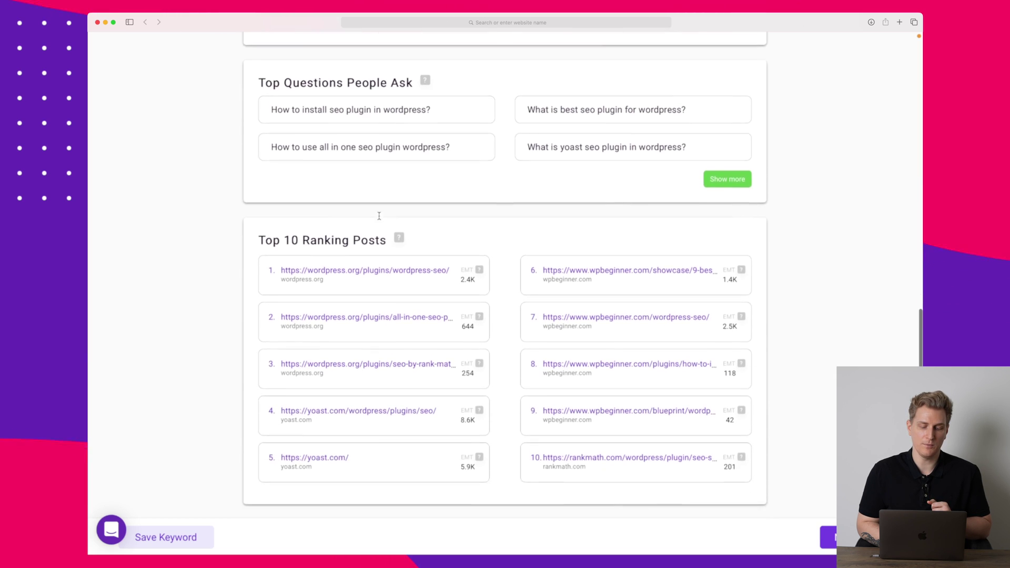
drag(257, 226, 385, 227)
click(371, 224)
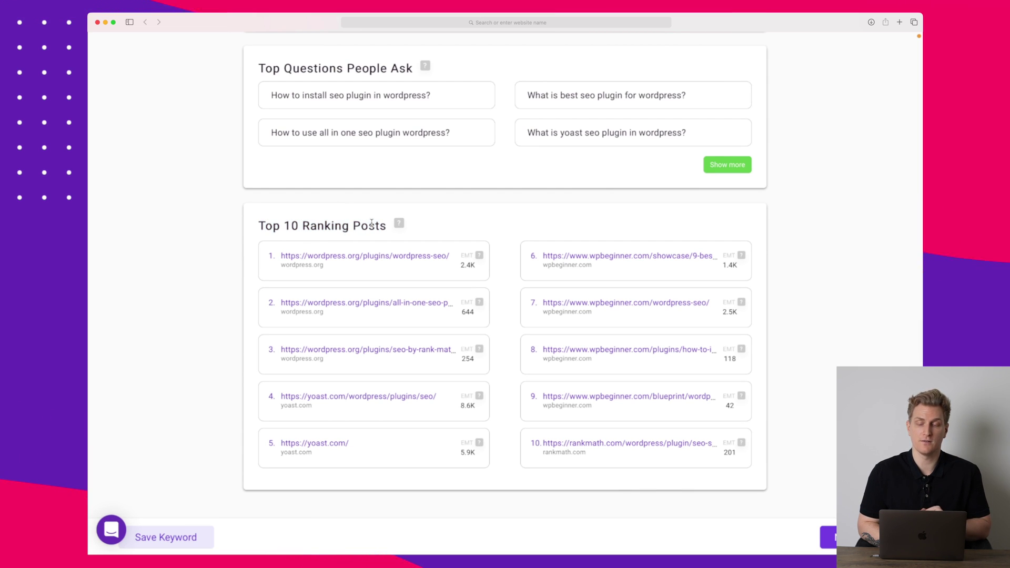
scroll(371, 224, up, 20)
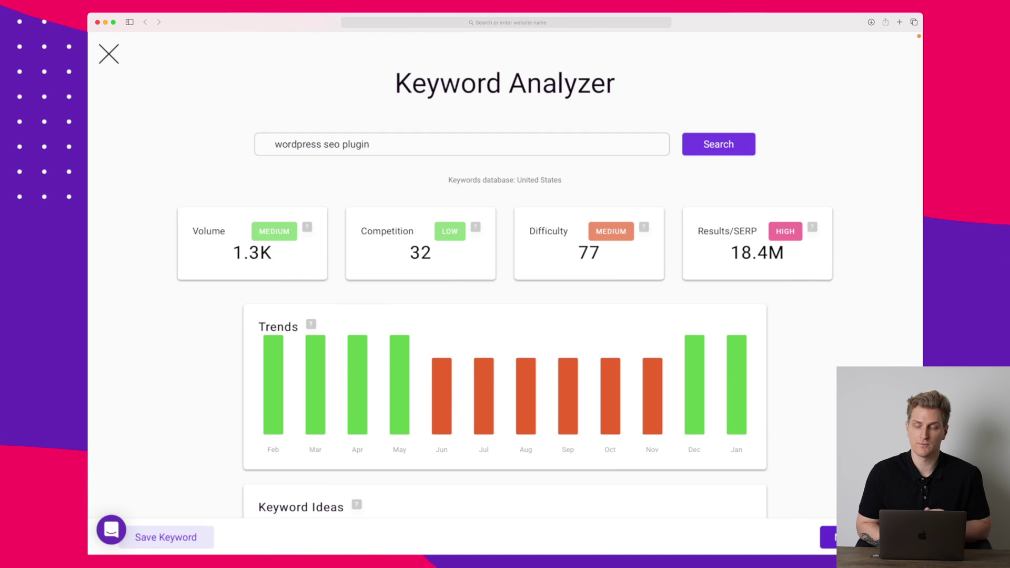
Step: Create a post from 'wordpress seo plugin' with rank math pro, wp plugins and yoast seo premium as added keywords
click(829, 536)
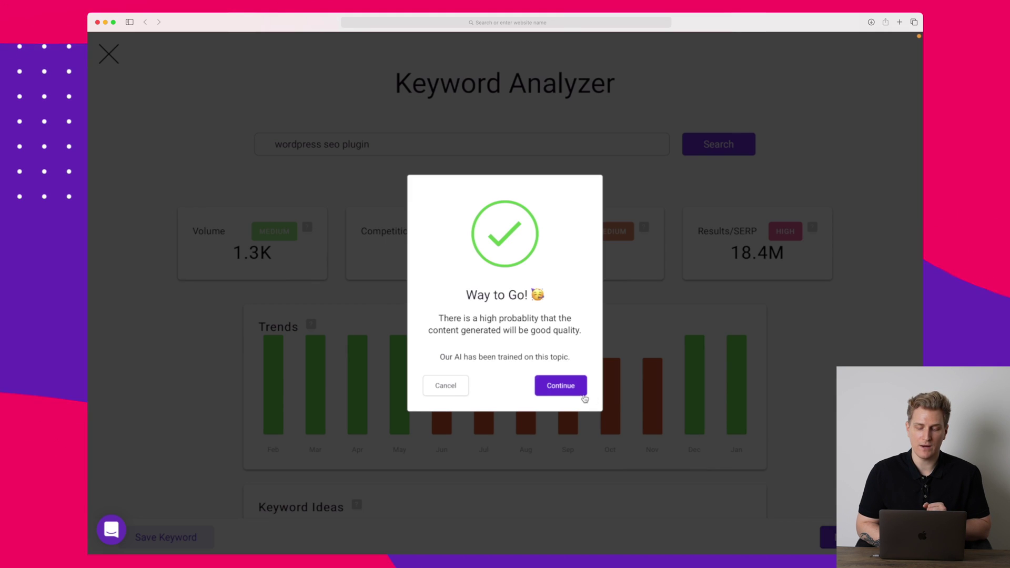
click(581, 397)
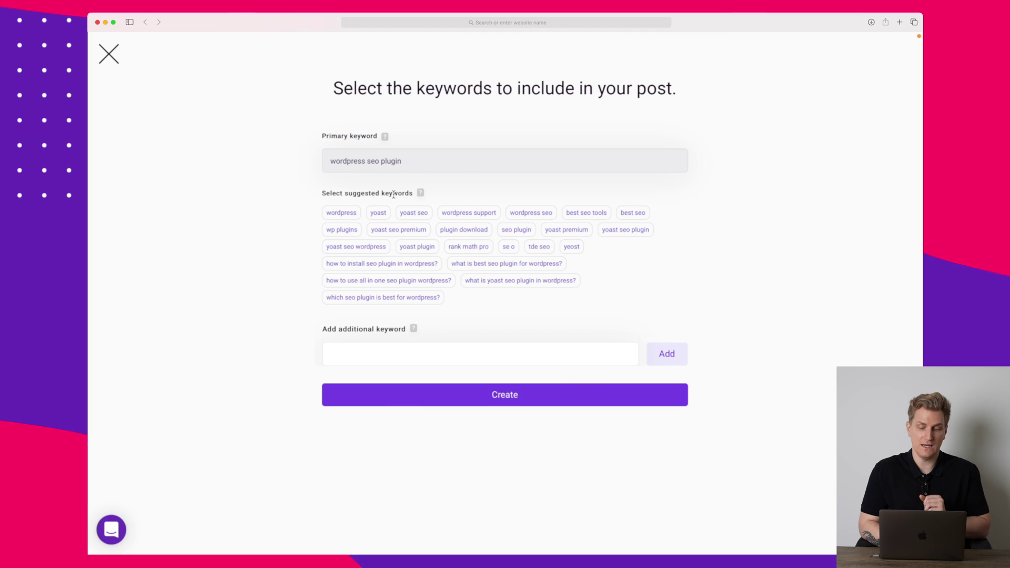
click(455, 247)
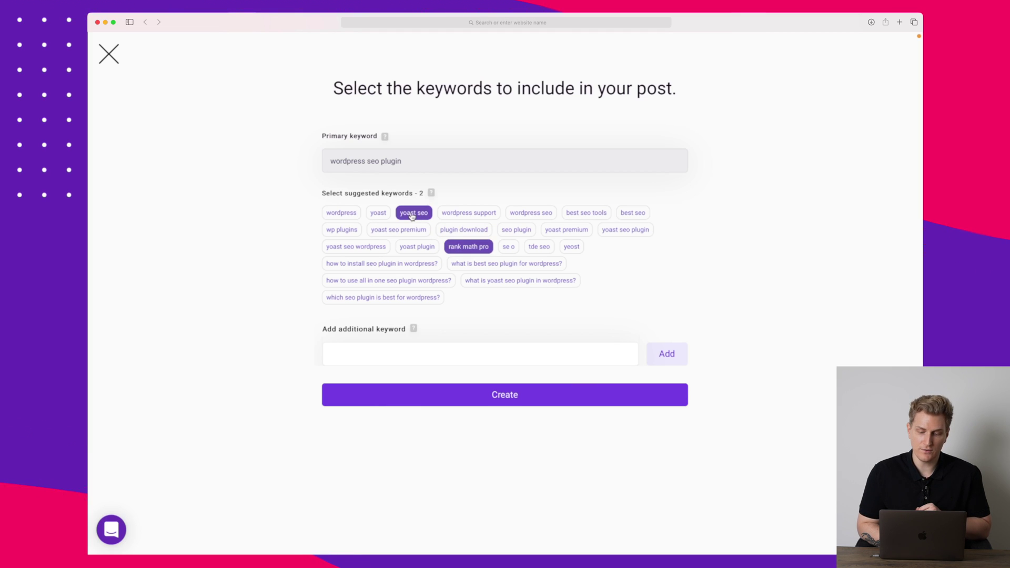
click(342, 230)
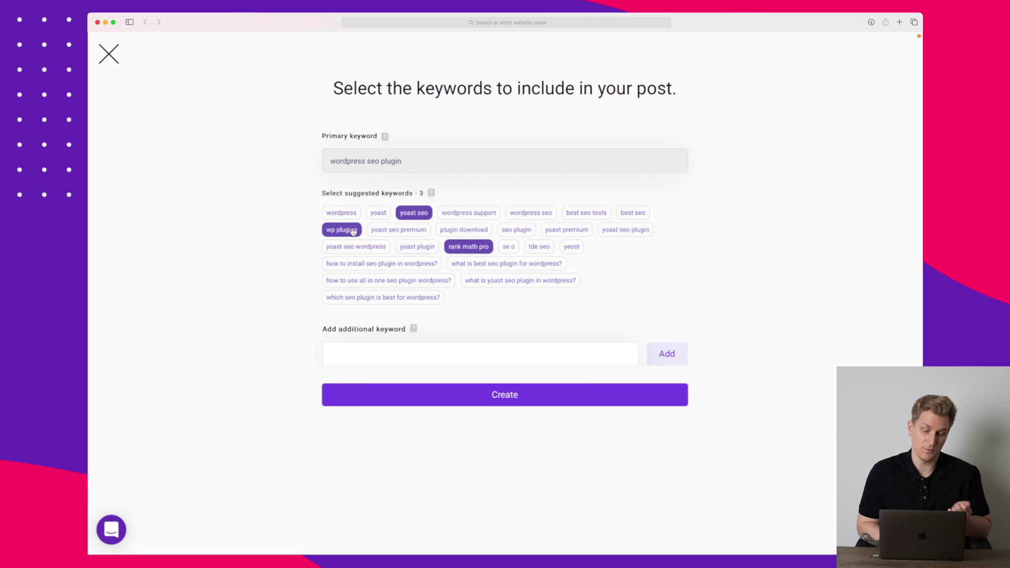
click(406, 236)
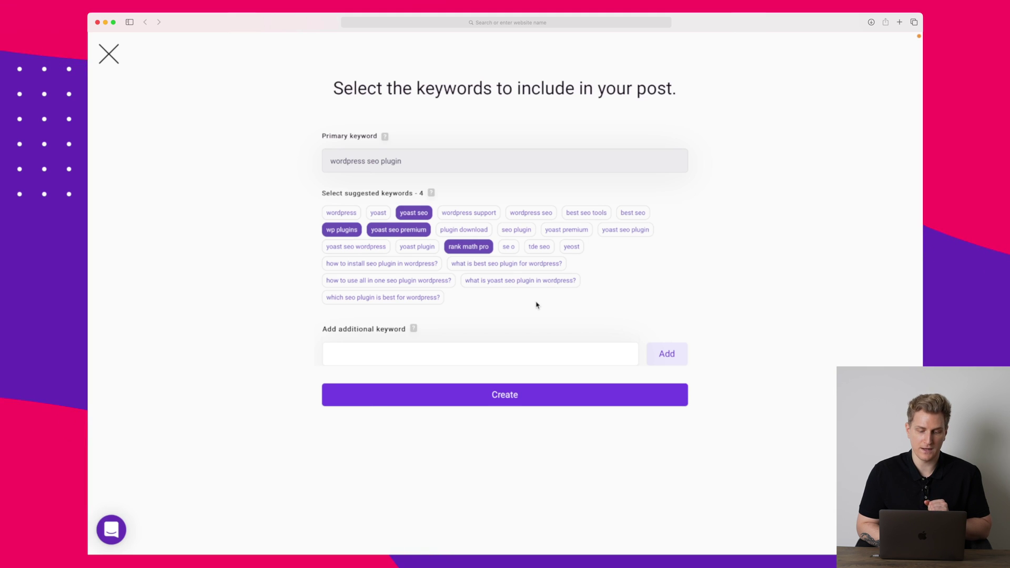
click(528, 394)
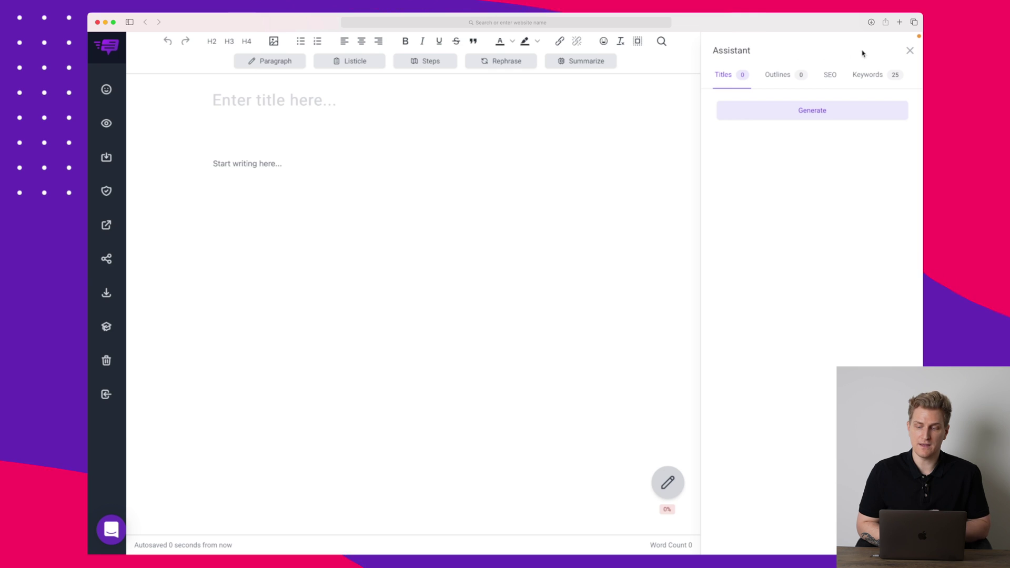
Step: Close and reopen the writing Assistant panel in the post editor
click(909, 51)
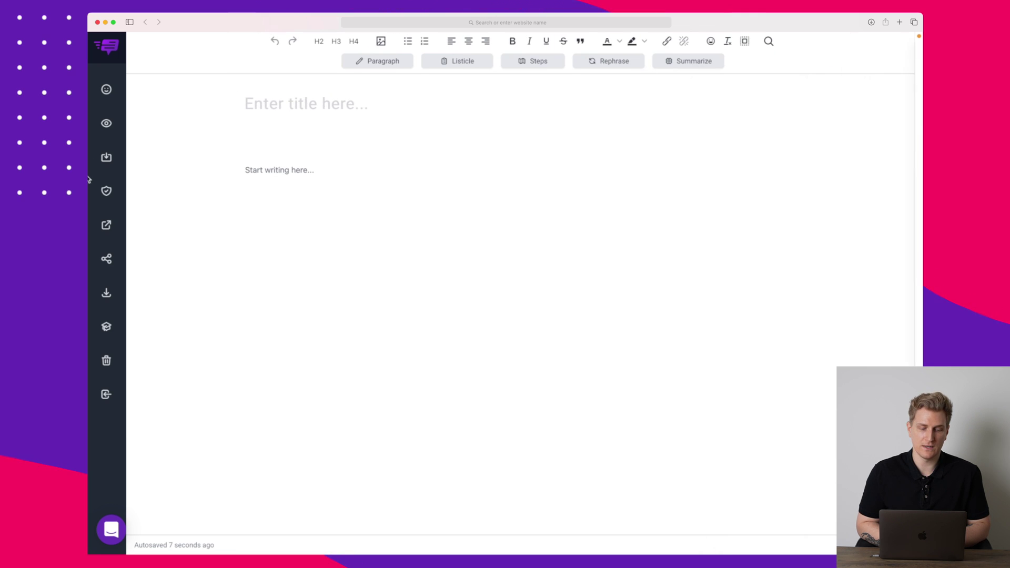
click(106, 89)
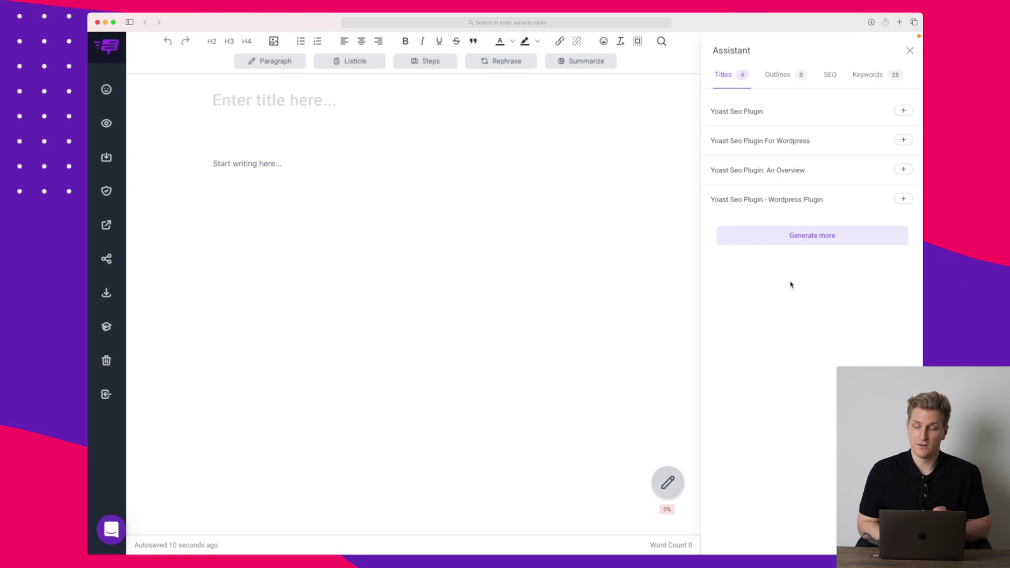
Step: Generate more titles, insert one, then retitle the post 'What is the best SEO WordPress plugin?'
click(824, 233)
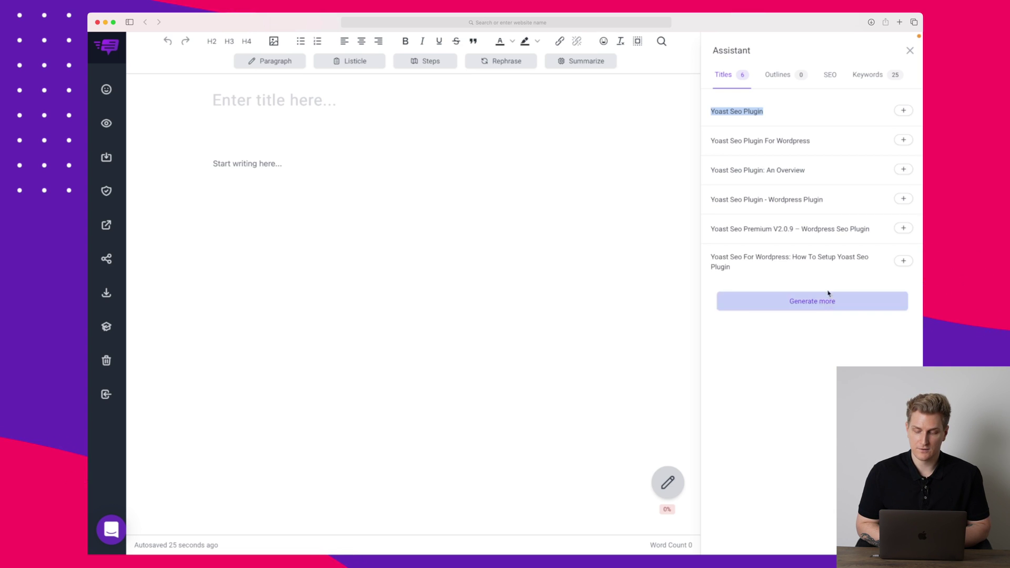
click(904, 262)
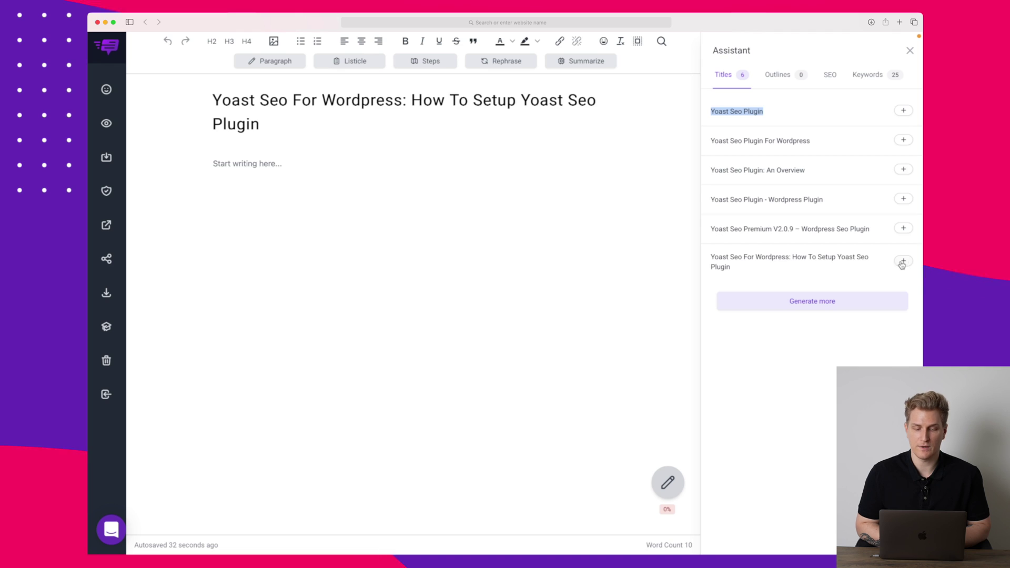
triple_click(277, 114)
text(What is the best SEO )
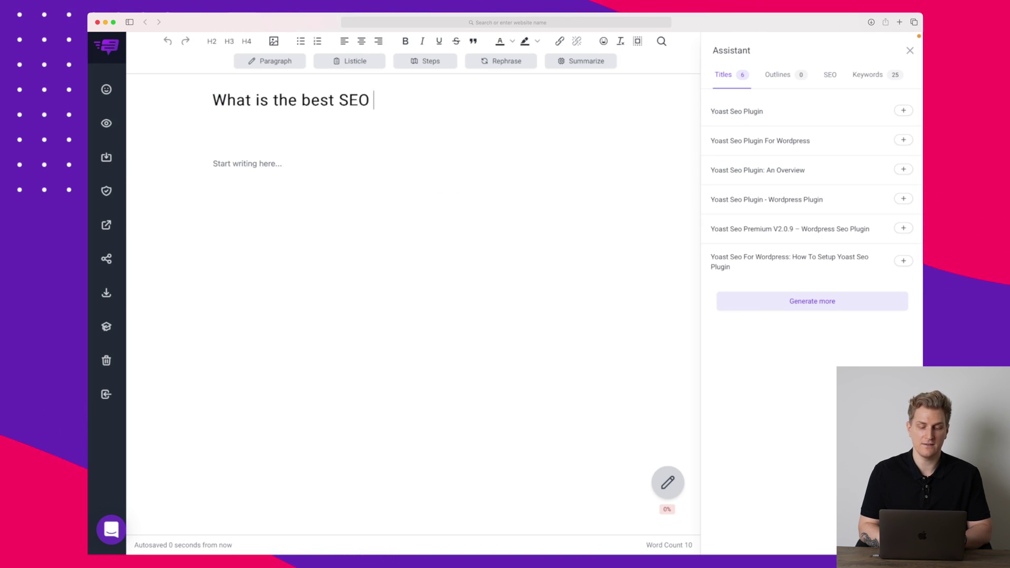
text(WordPress plugin?)
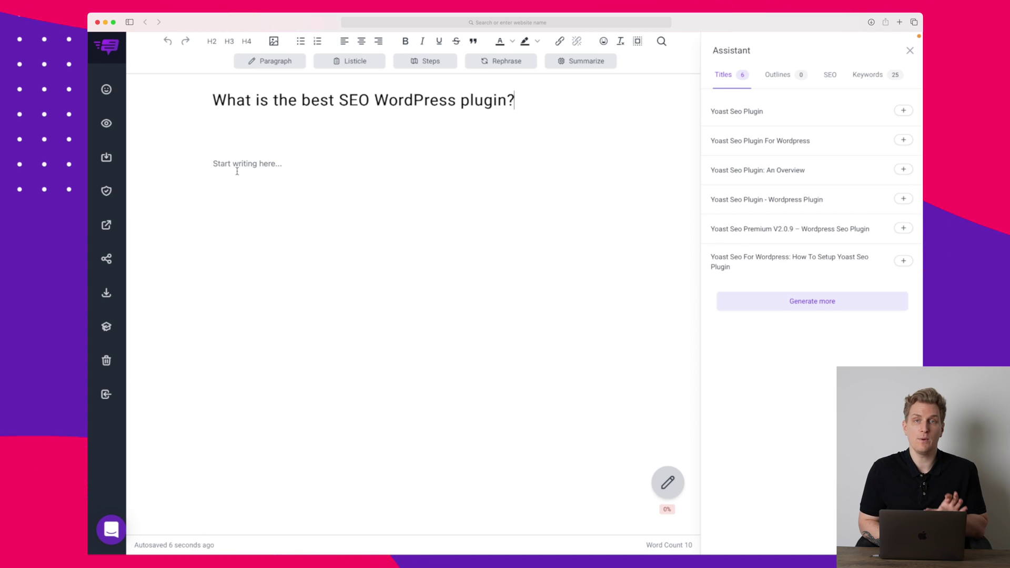
Step: View the Assistant's outline suggestions and the post's keywords
click(781, 74)
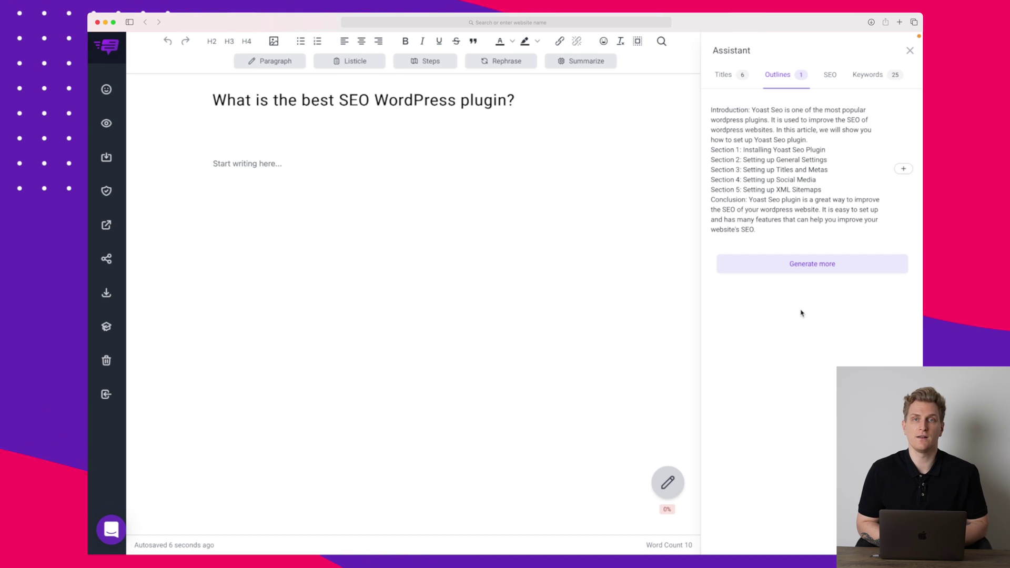
click(867, 75)
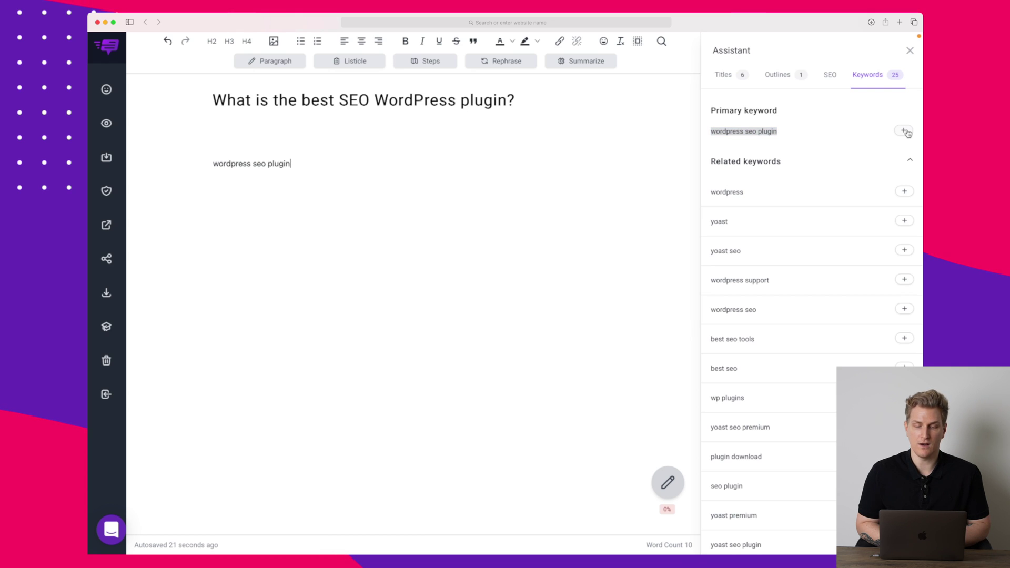
click(787, 75)
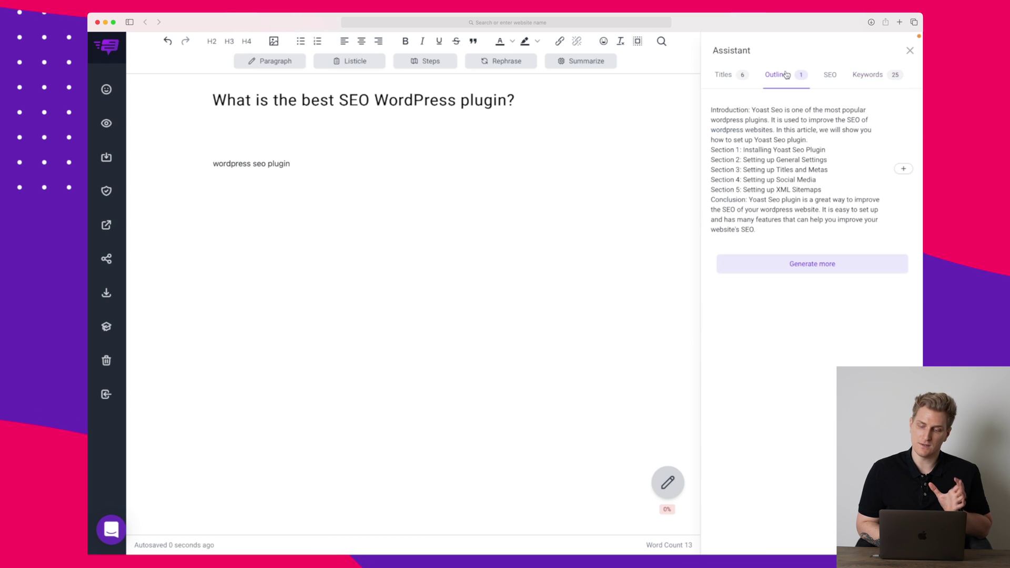
Step: Replace the 'wordpress seo plugin' body text with the first generated outline
triple_click(320, 169)
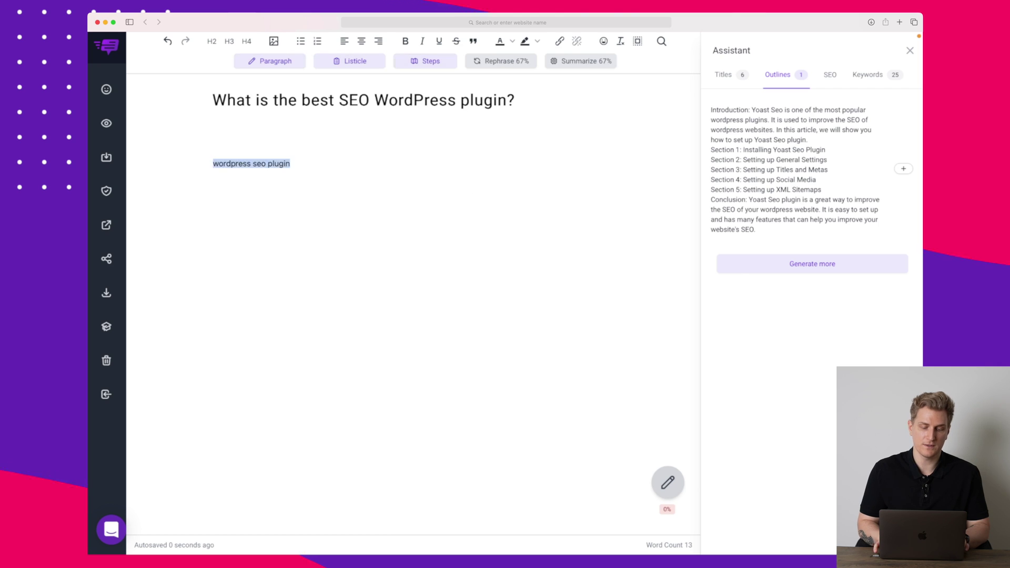
key(BackSpace)
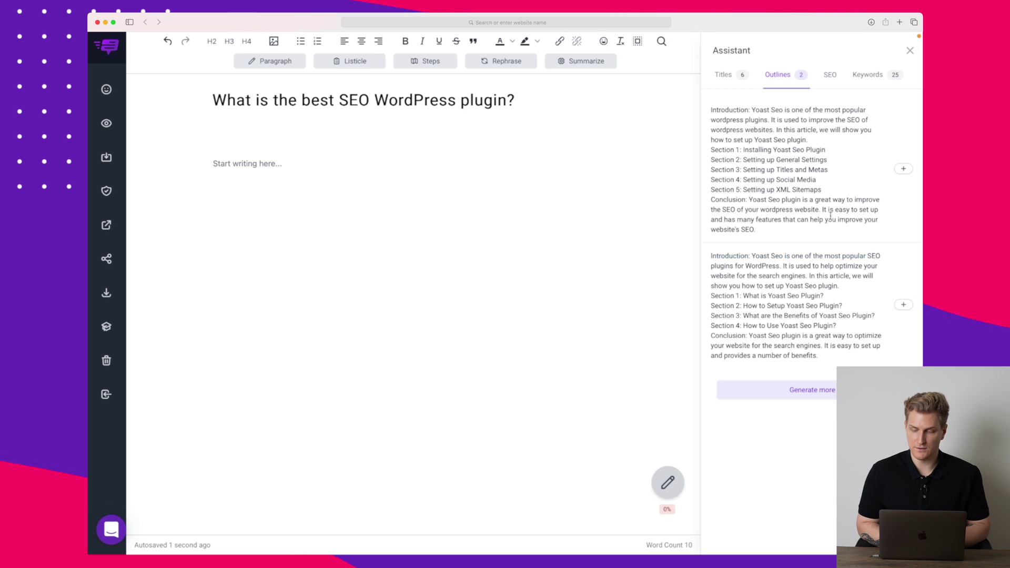
click(903, 168)
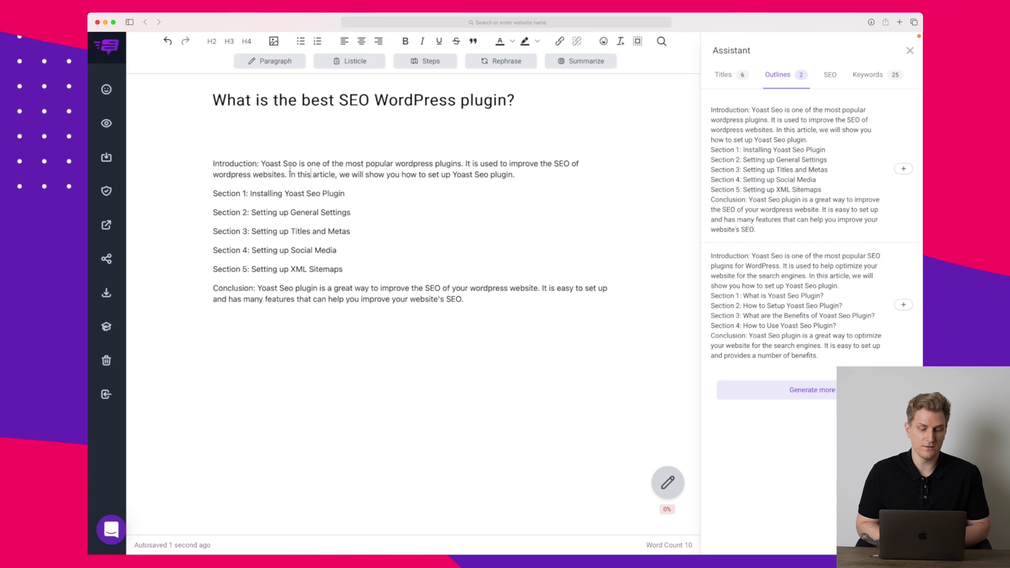
Step: Select the introduction and conclusion paragraphs to review the editing options
drag(214, 163, 516, 175)
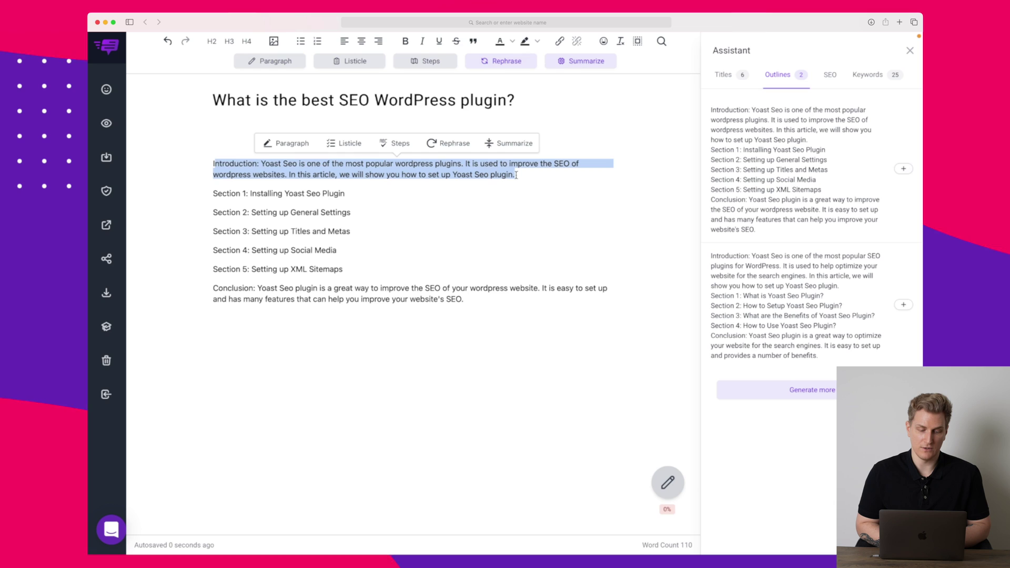
click(275, 256)
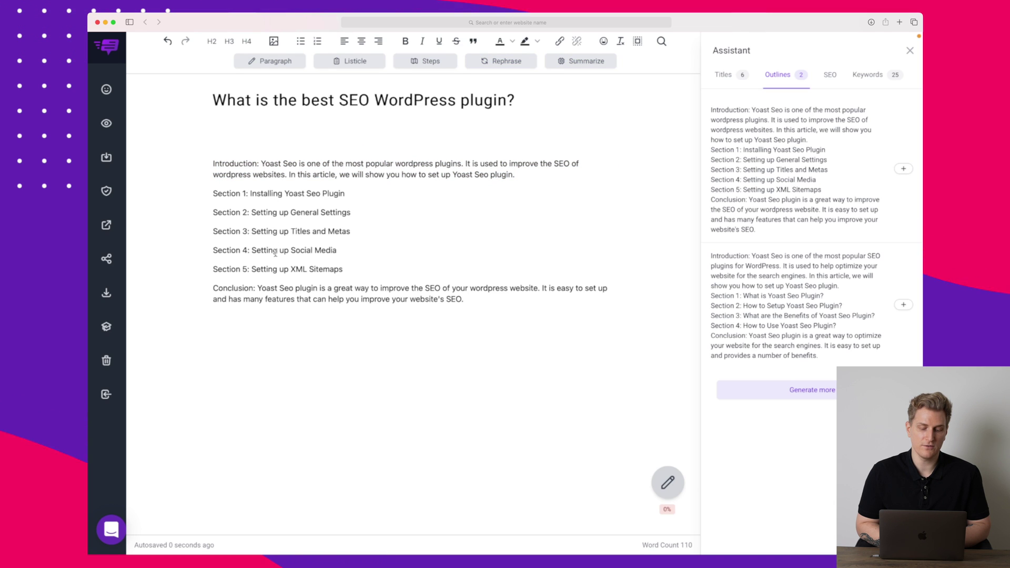
drag(227, 288, 495, 311)
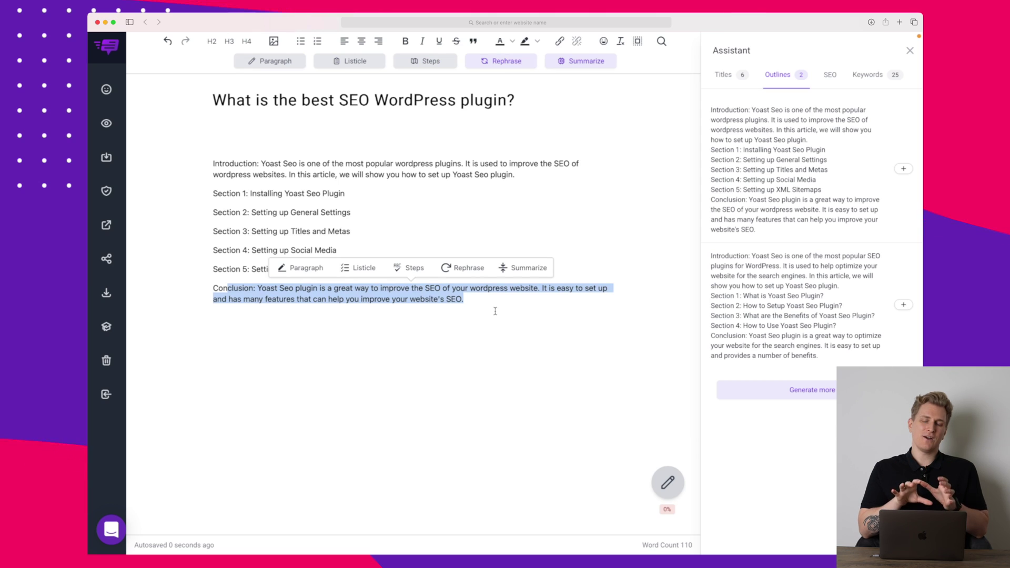
click(496, 313)
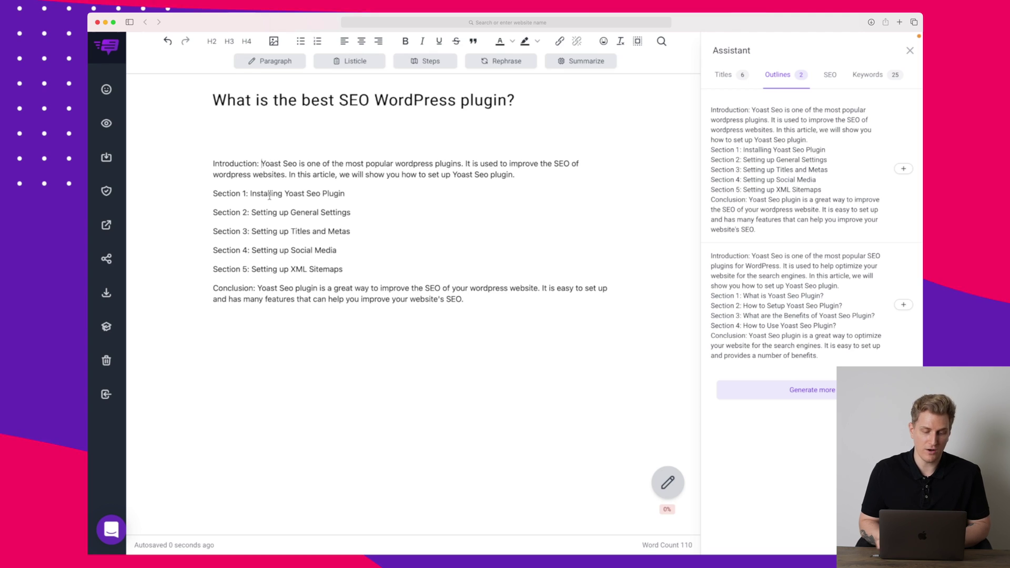
Step: Remove the colons after Introduction and Conclusion, putting their text on separate lines
key(BackSpace)
key(BackSpace)
key(Return)
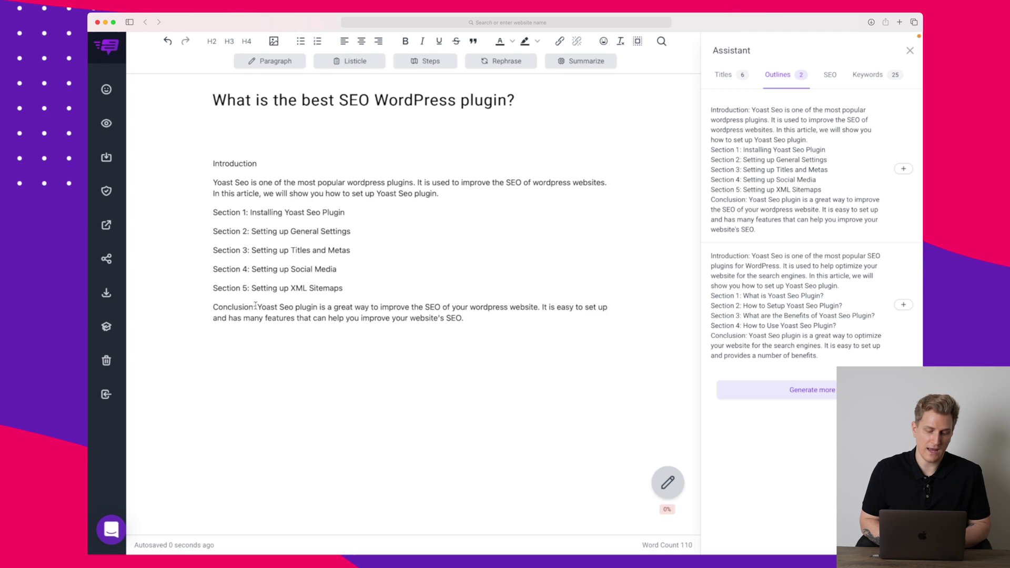
key(BackSpace)
key(BackSpace)
key(Return)
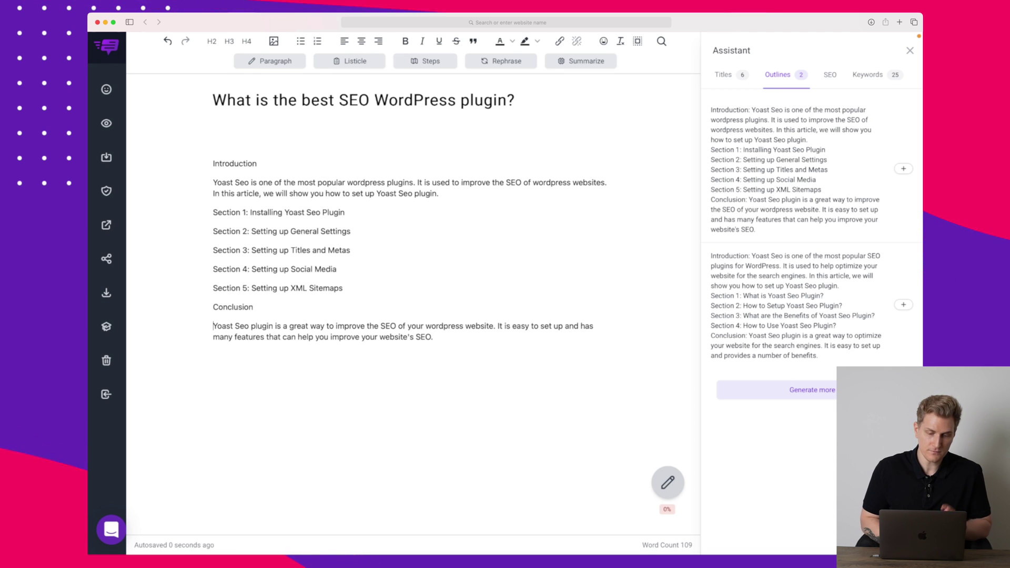
Step: Generate an AI paragraph about the Yoast SEO Plugin for the Section 1 heading
drag(352, 211, 212, 211)
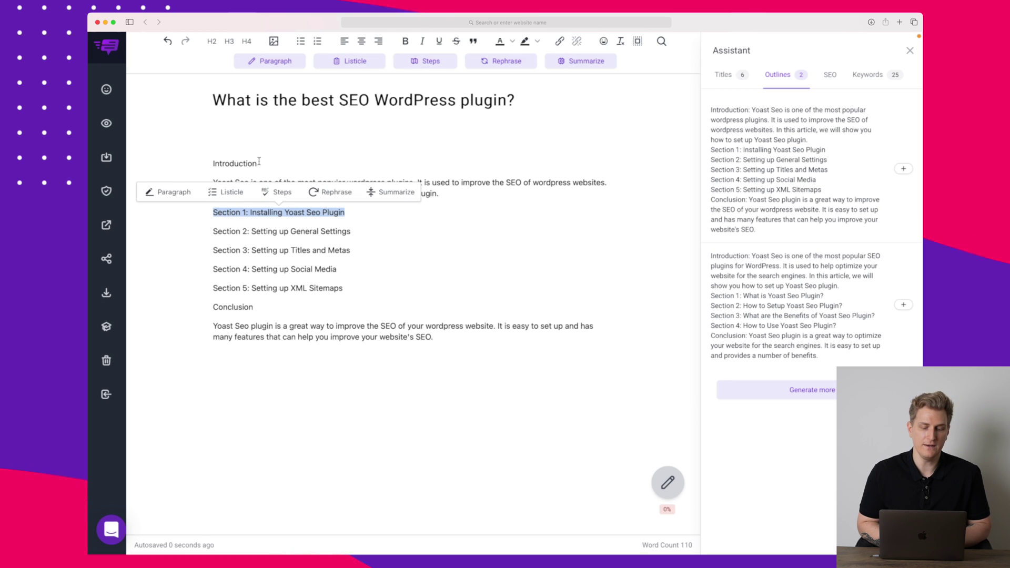
click(285, 68)
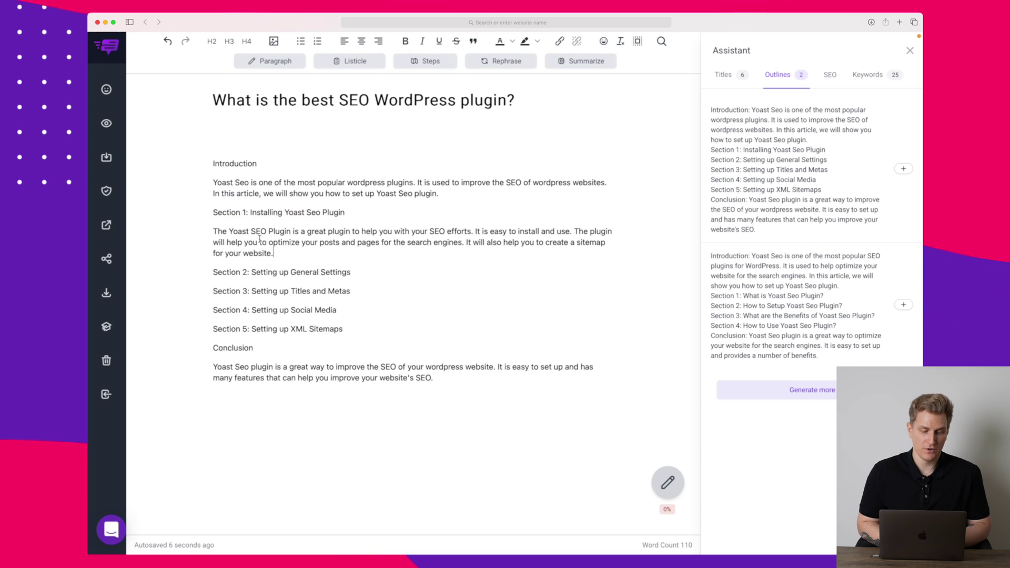
drag(250, 212, 339, 210)
click(326, 229)
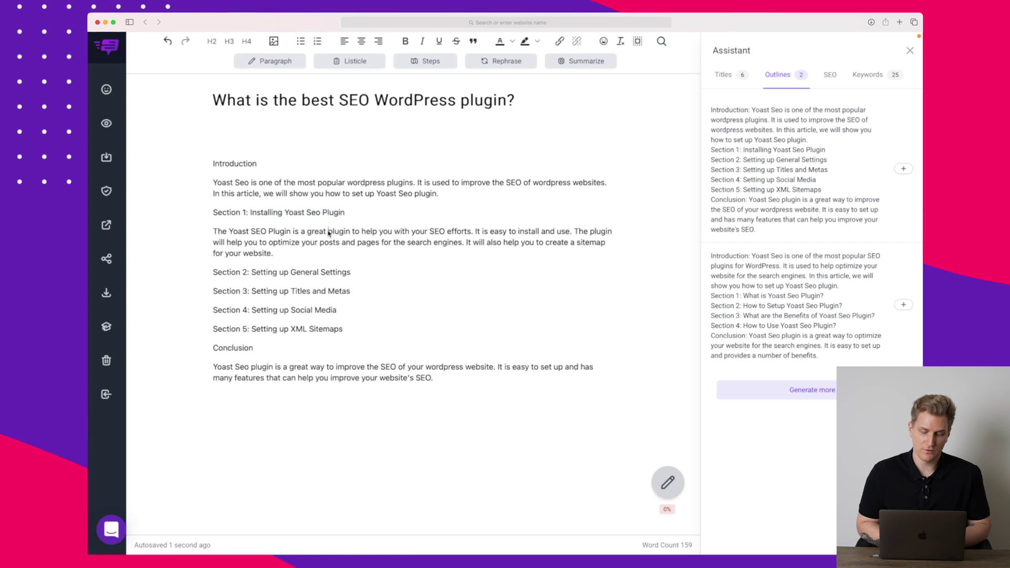
drag(311, 230, 349, 231)
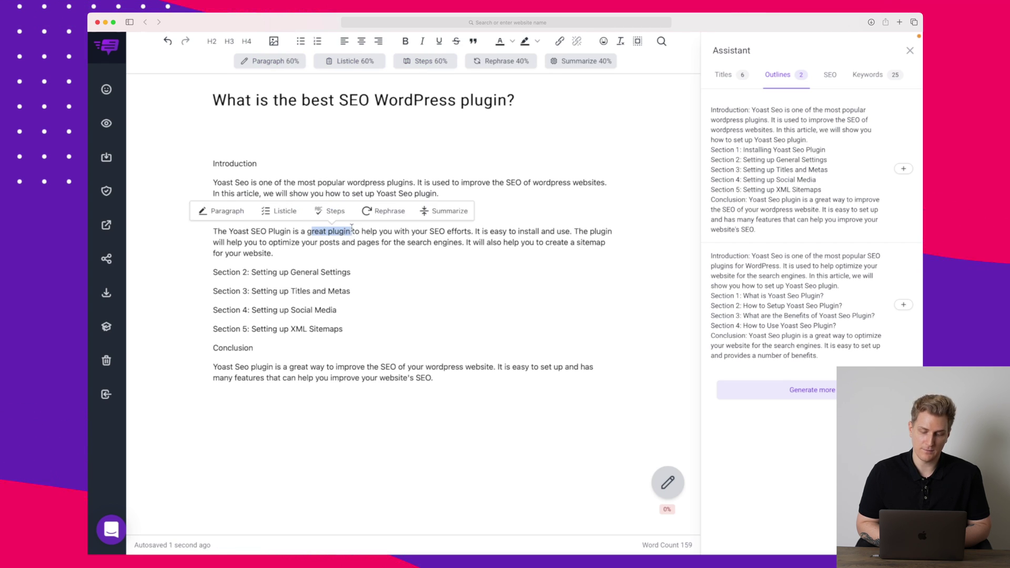
drag(508, 231, 532, 231)
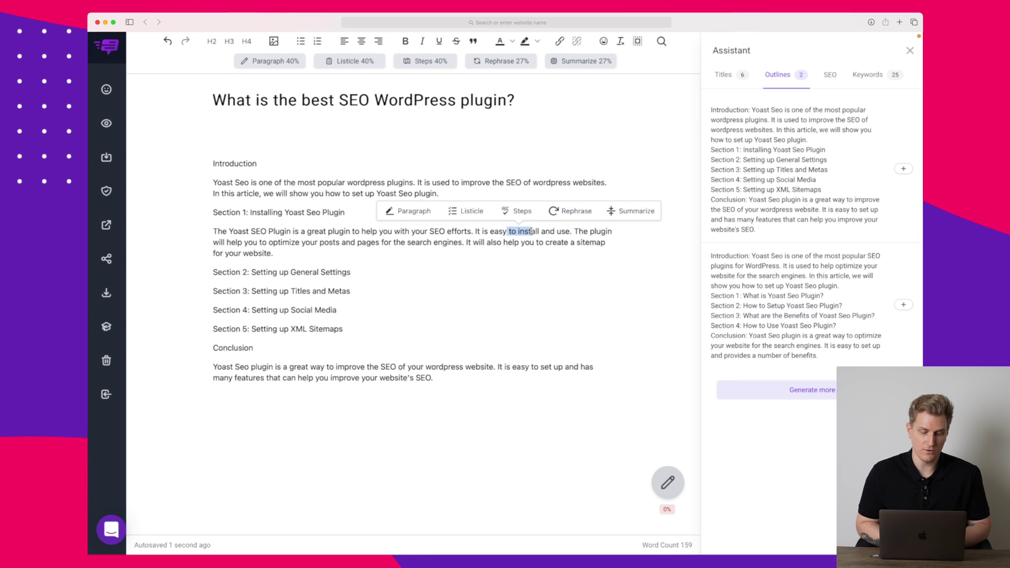
drag(268, 242, 332, 243)
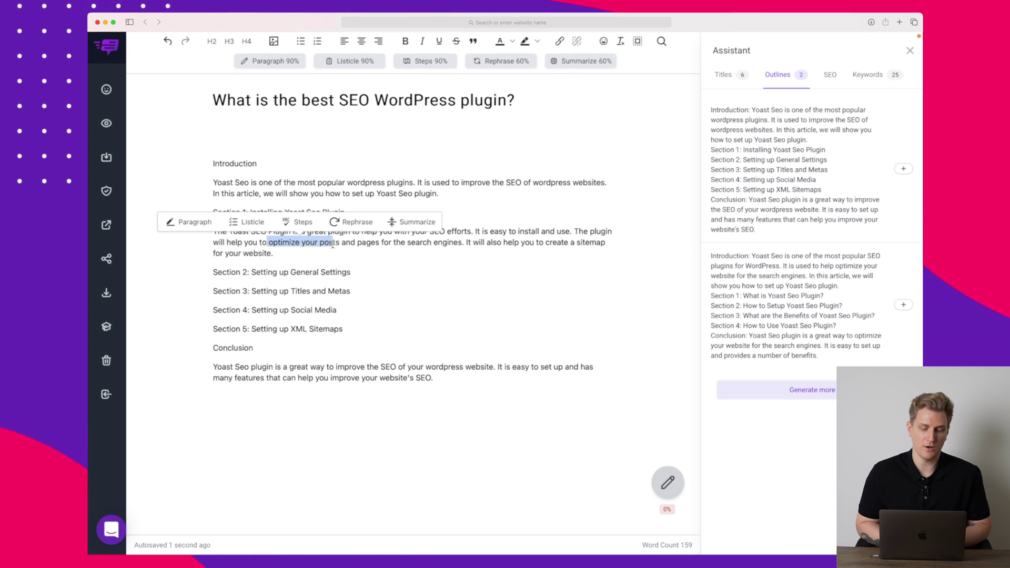
drag(495, 242, 521, 242)
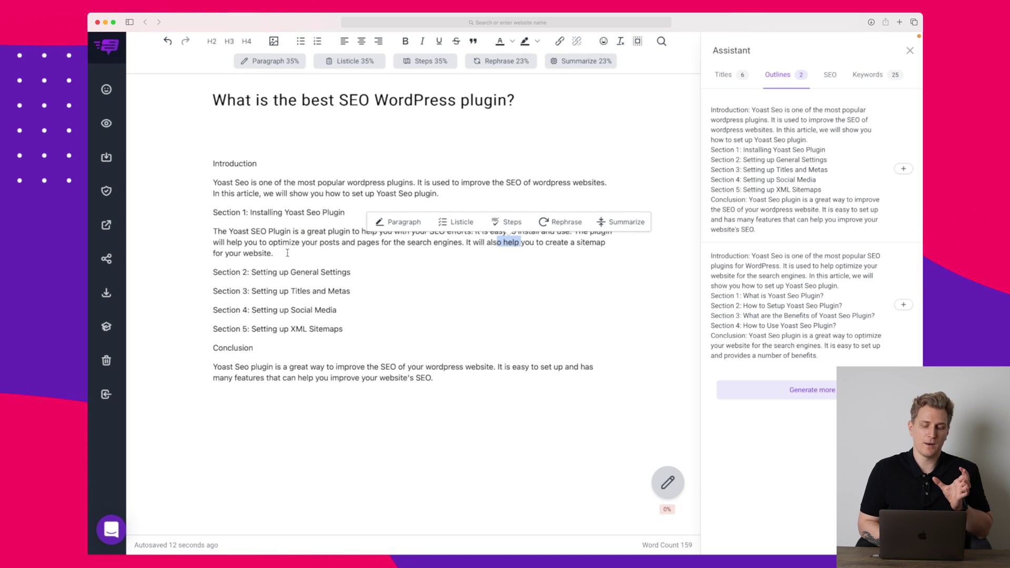
Step: Move the Yoast SEO Plugin paragraph to follow the introduction
drag(288, 253, 213, 232)
key(ctrl+x)
click(456, 193)
key(Return)
key(ctrl+v)
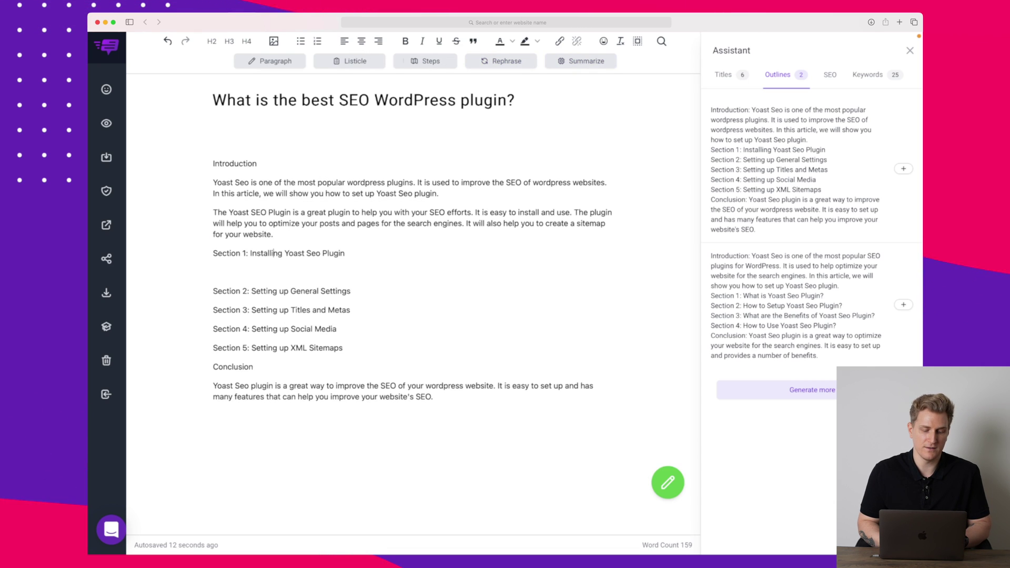
click(274, 271)
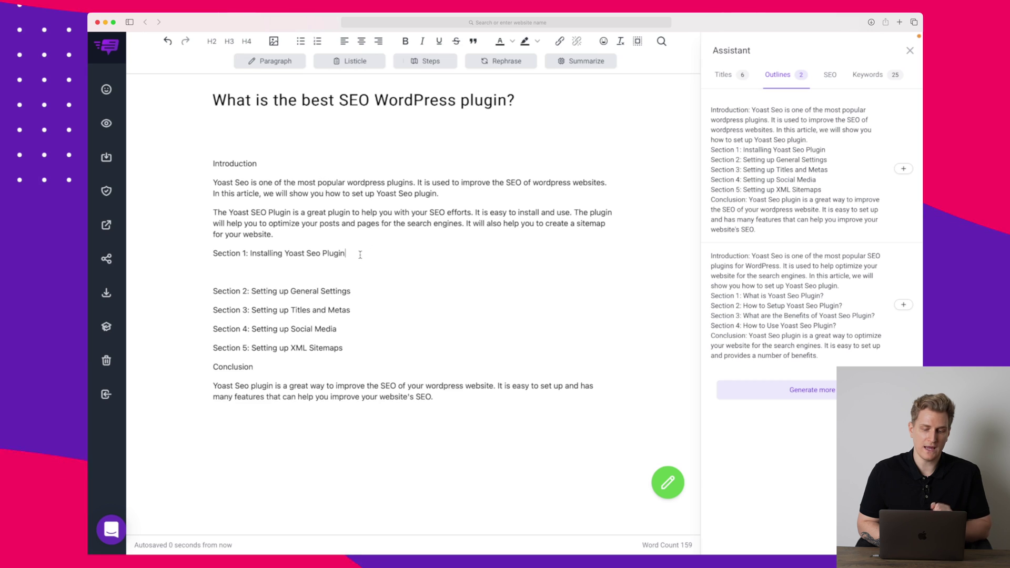
drag(360, 254, 212, 254)
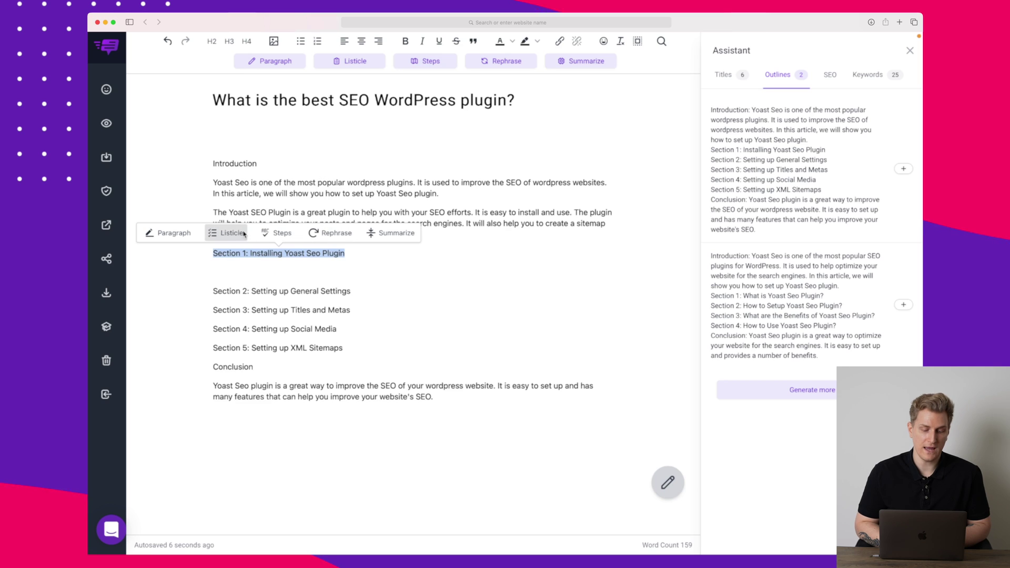
Step: Add a five-step installation list to Section 1 and move the Yoast paragraph back under its heading
click(227, 233)
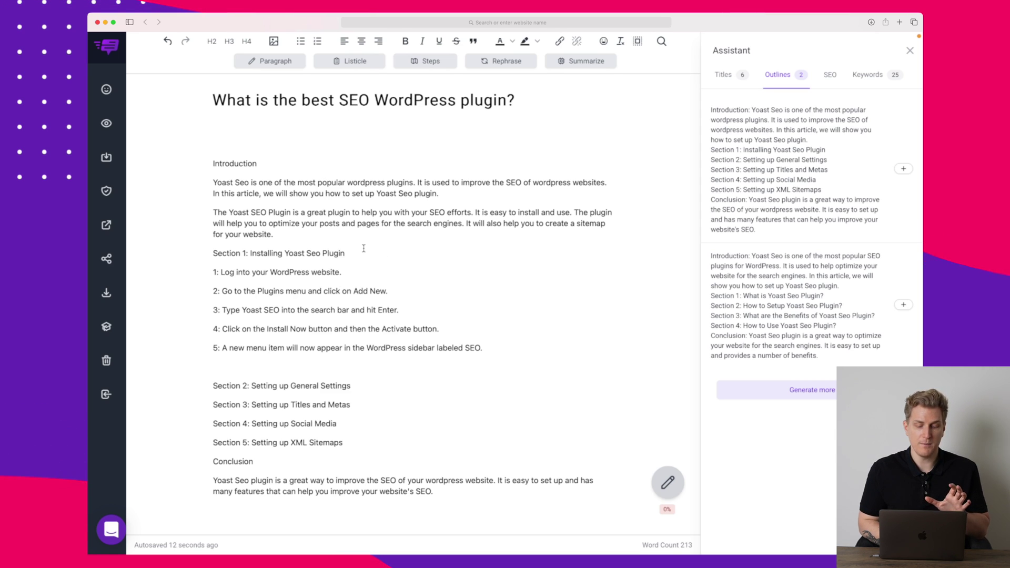
drag(273, 234, 210, 213)
key(BackSpace)
key(BackSpace)
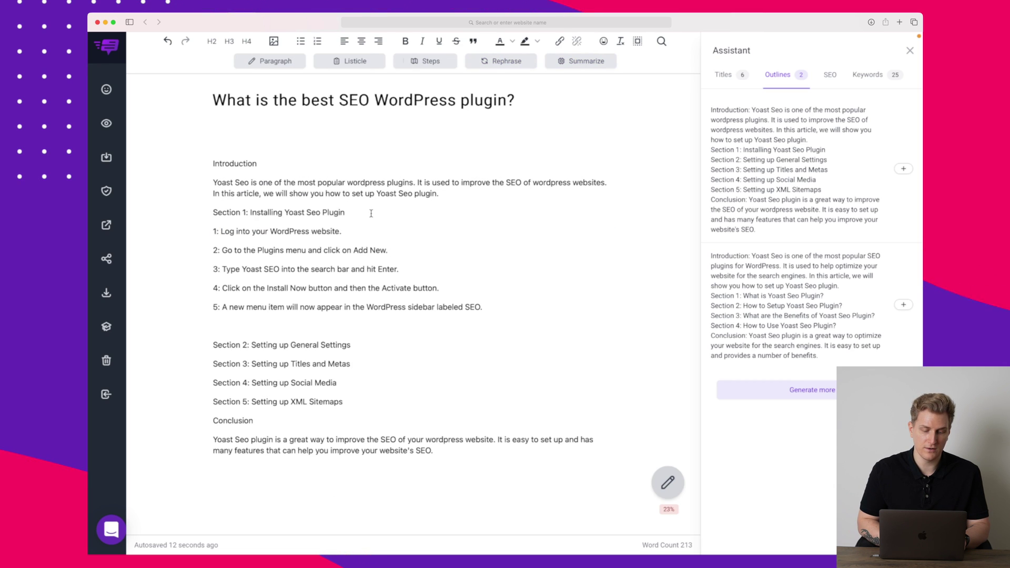
key(Return)
key(super+v)
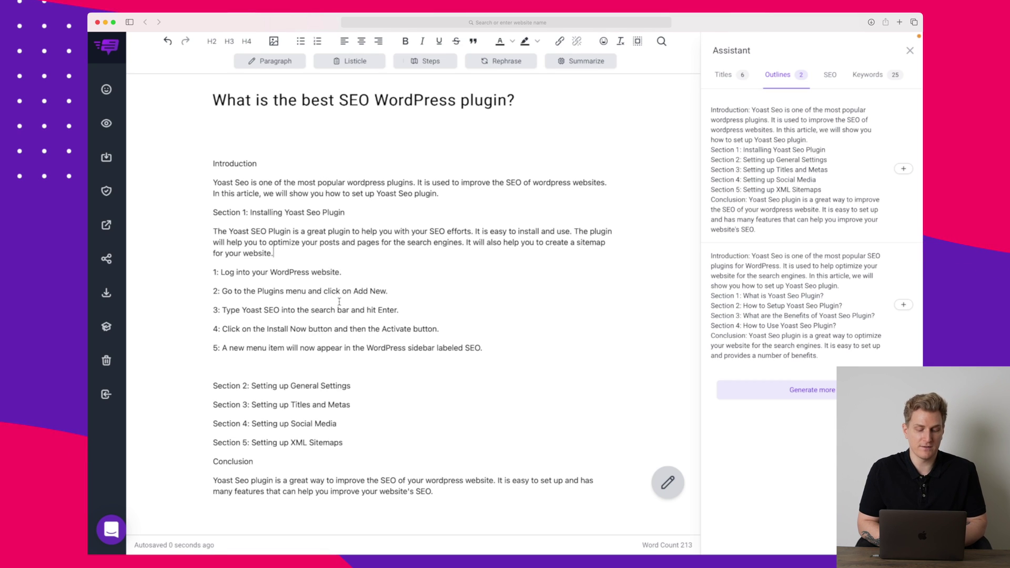
drag(366, 213, 203, 209)
Step: Make the Section 1 and Introduction lines second-level headings
click(211, 41)
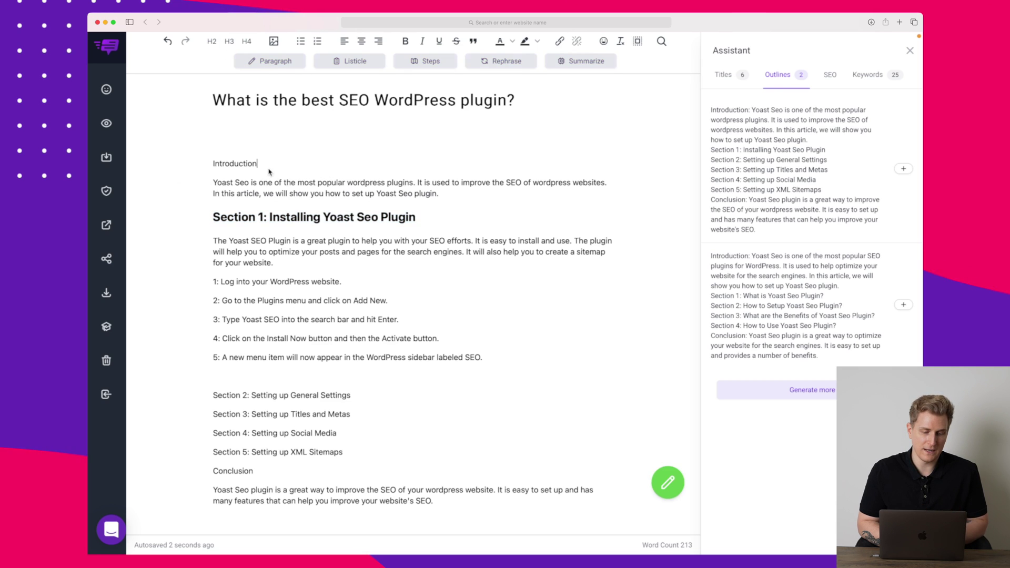
drag(258, 164, 216, 165)
click(211, 41)
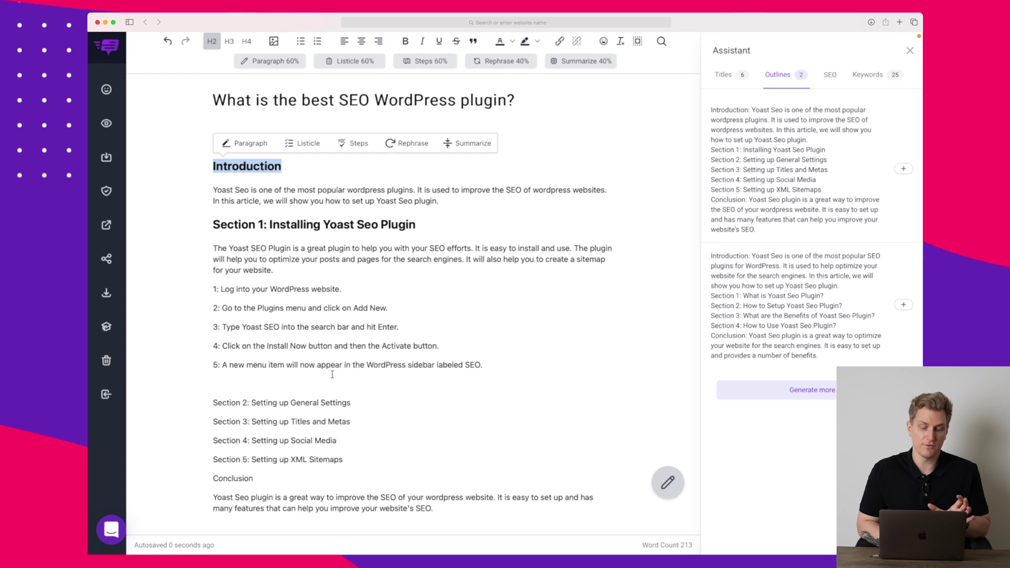
Step: Add a blank line under Section 2 and generate a paragraph for it about course general settings
click(398, 412)
key(Return)
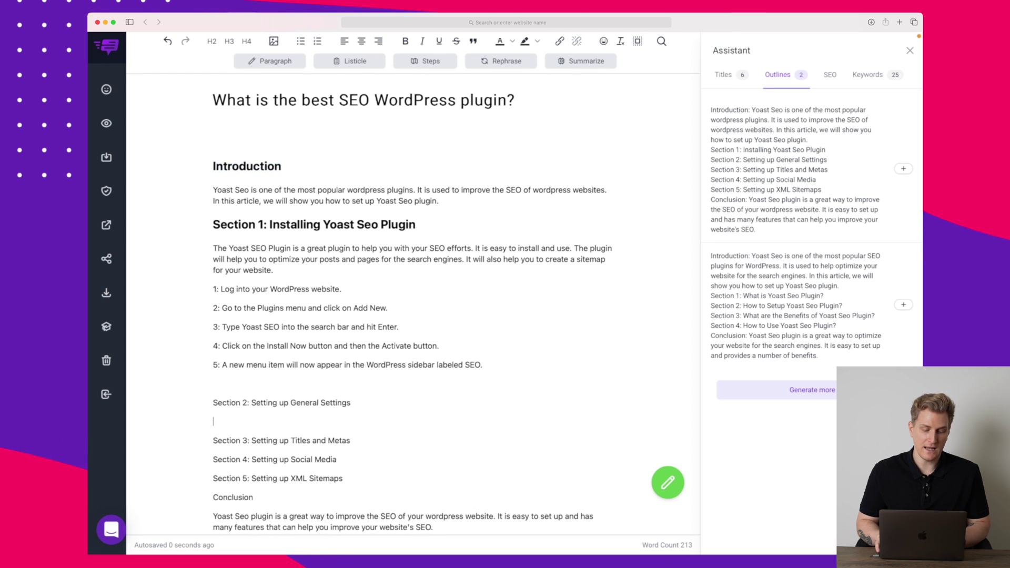
shift+click(214, 402)
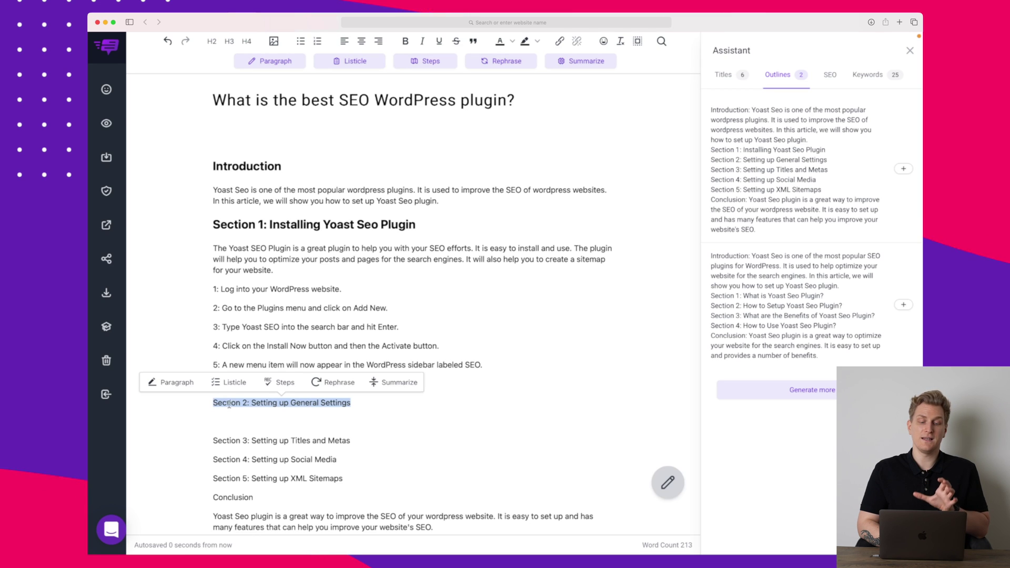
click(281, 70)
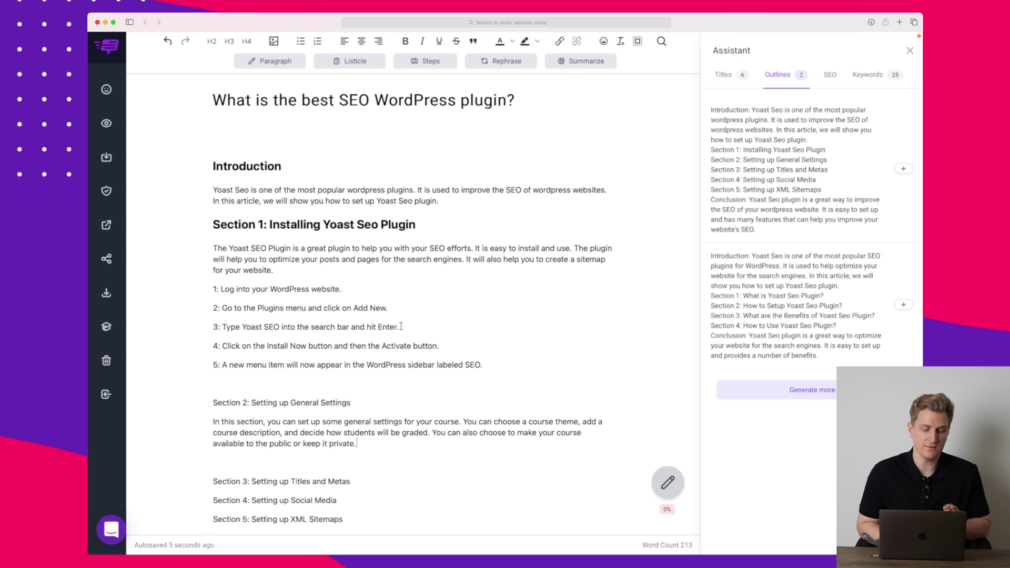
scroll(437, 402, down, 2)
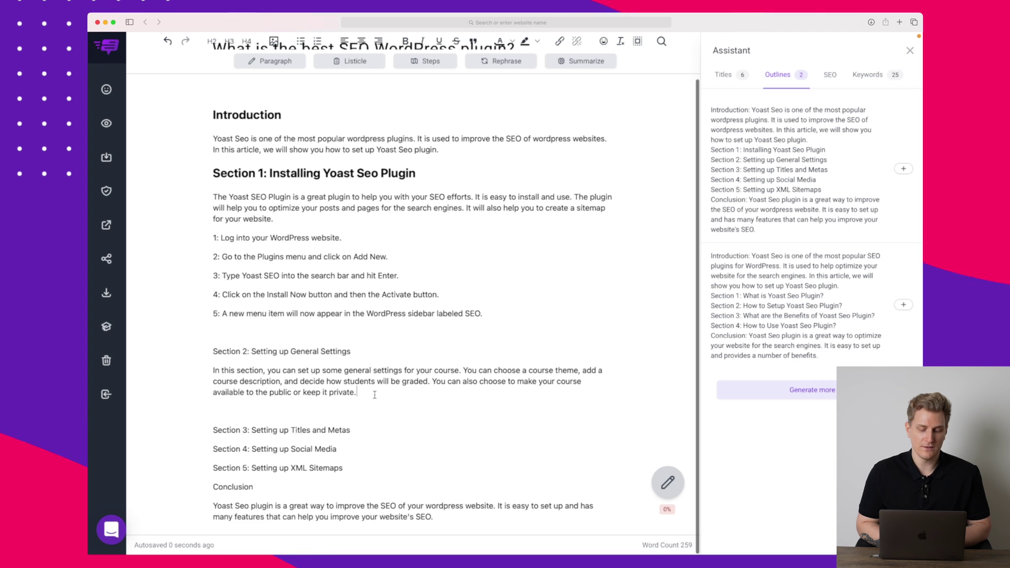
drag(375, 395, 211, 371)
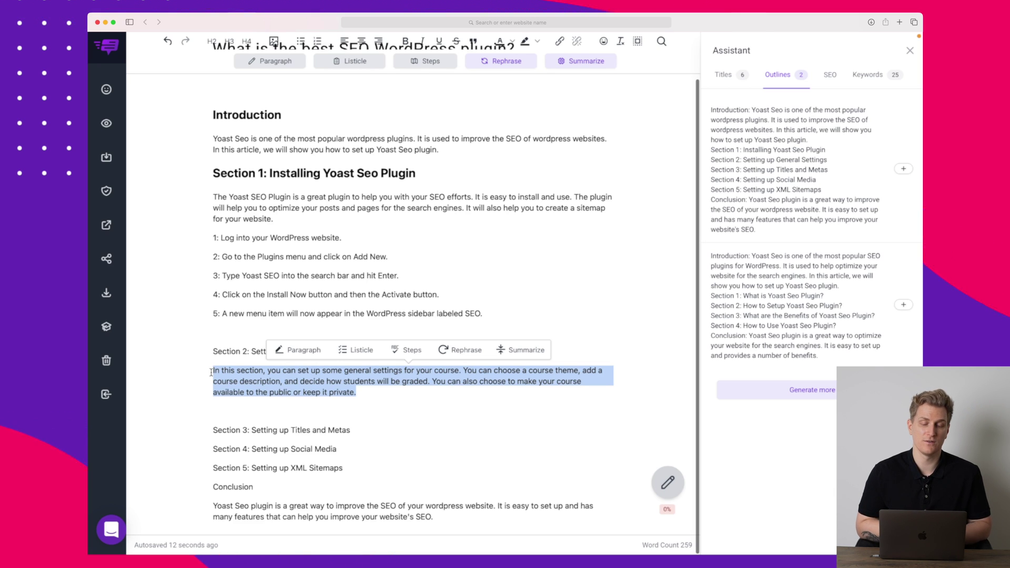
Step: Replace the course paragraph: retitle Section 2 'Setting up General Settings in Yoast SEO' and regenerate its paragraph
key(BackSpace)
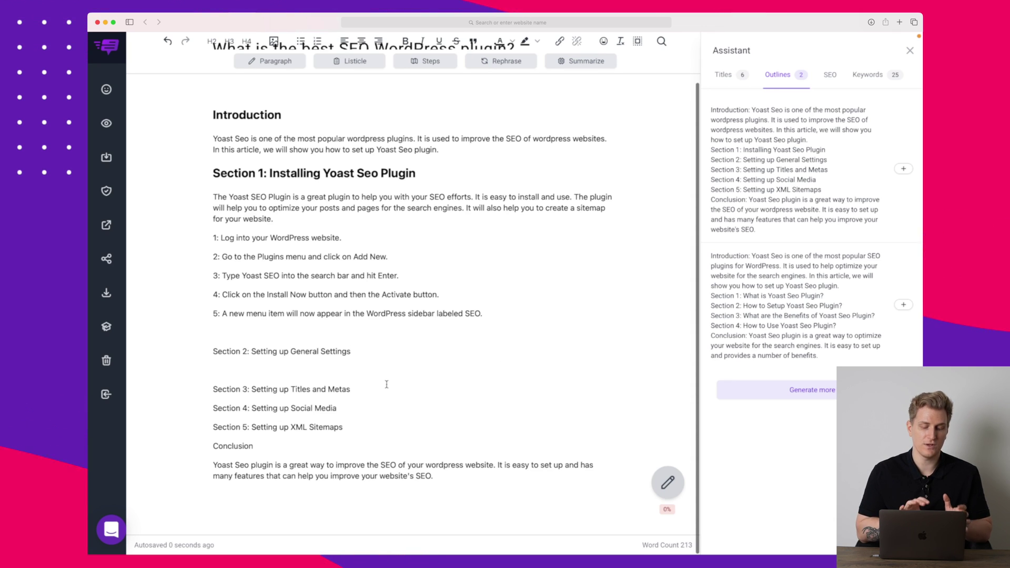
text(in Yo)
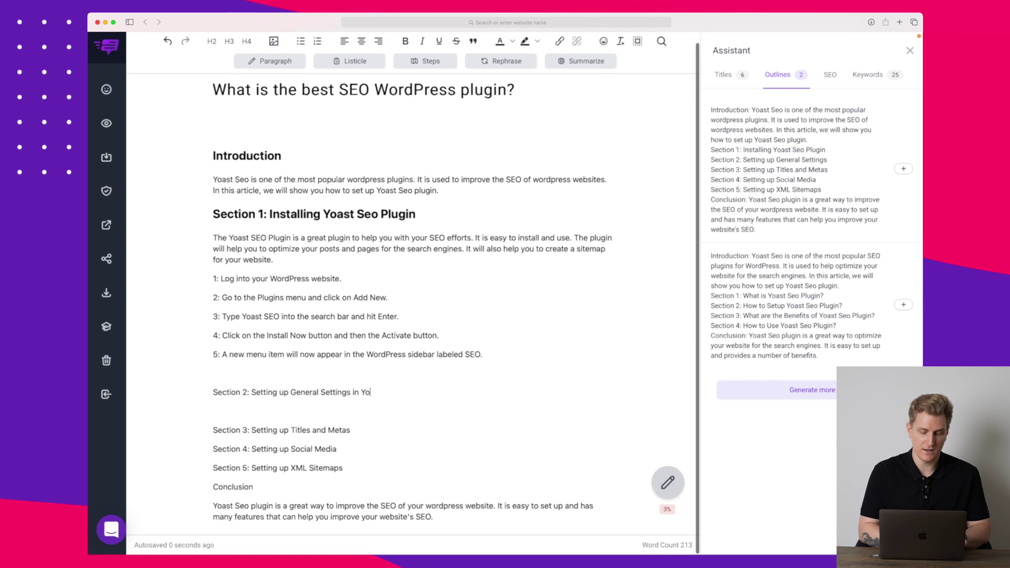
text(ast SEO)
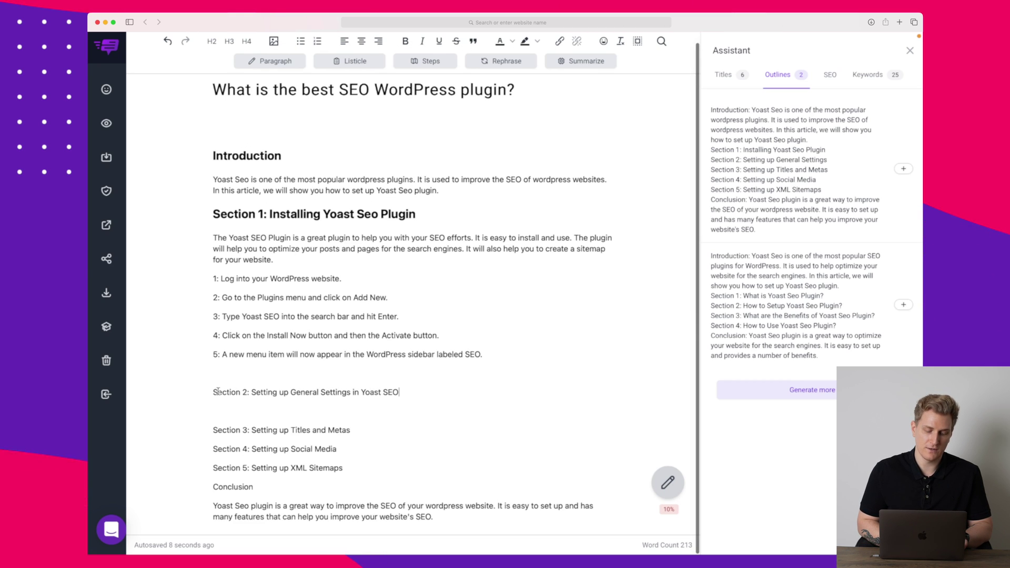
shift+click(216, 392)
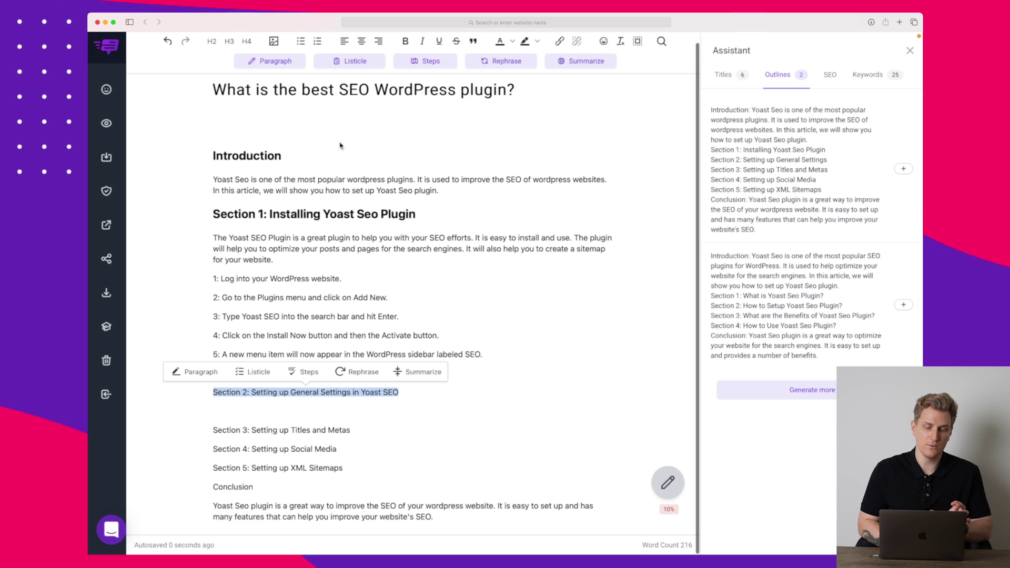
click(276, 62)
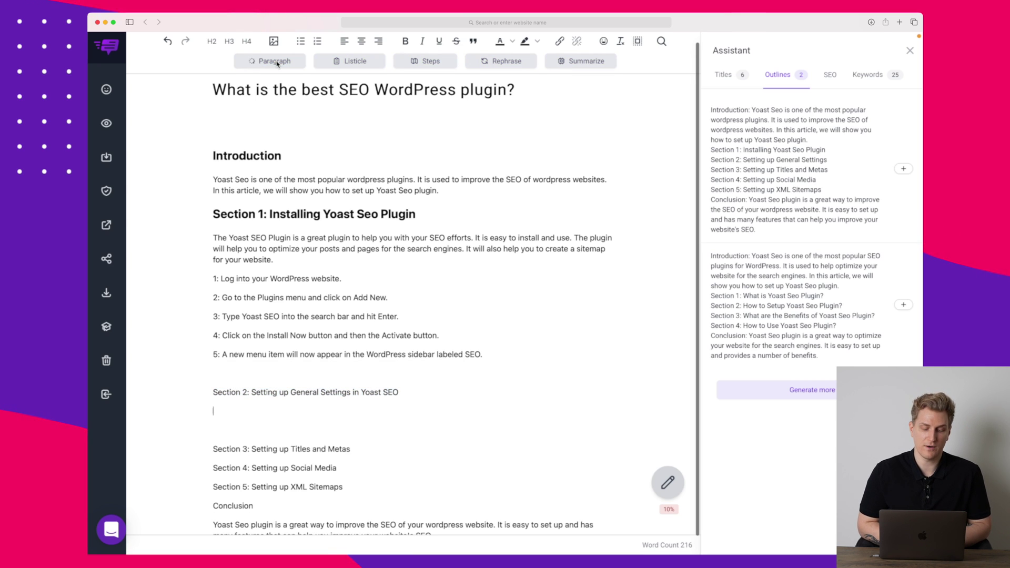
scroll(374, 373, down, 2)
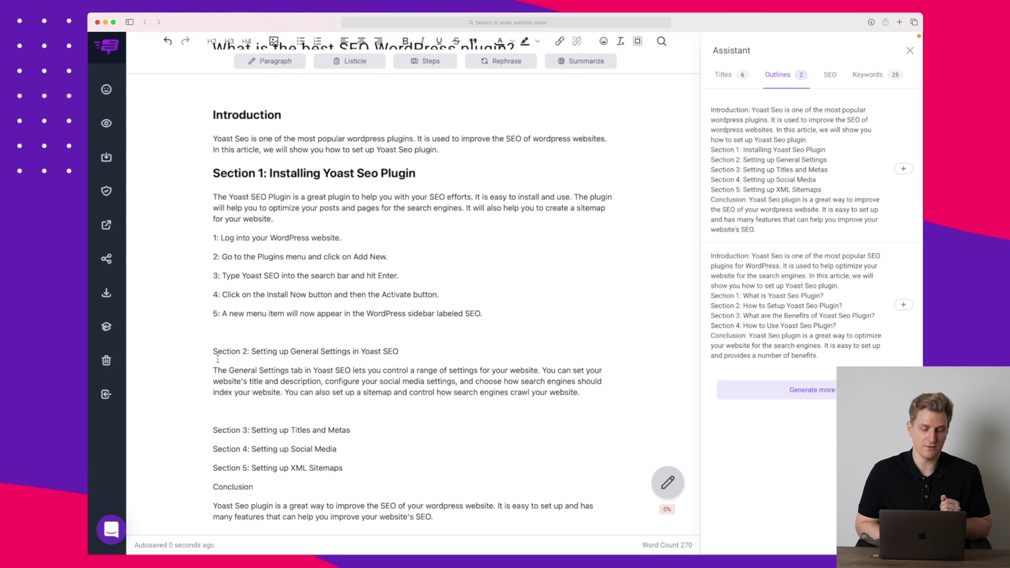
drag(414, 351, 212, 351)
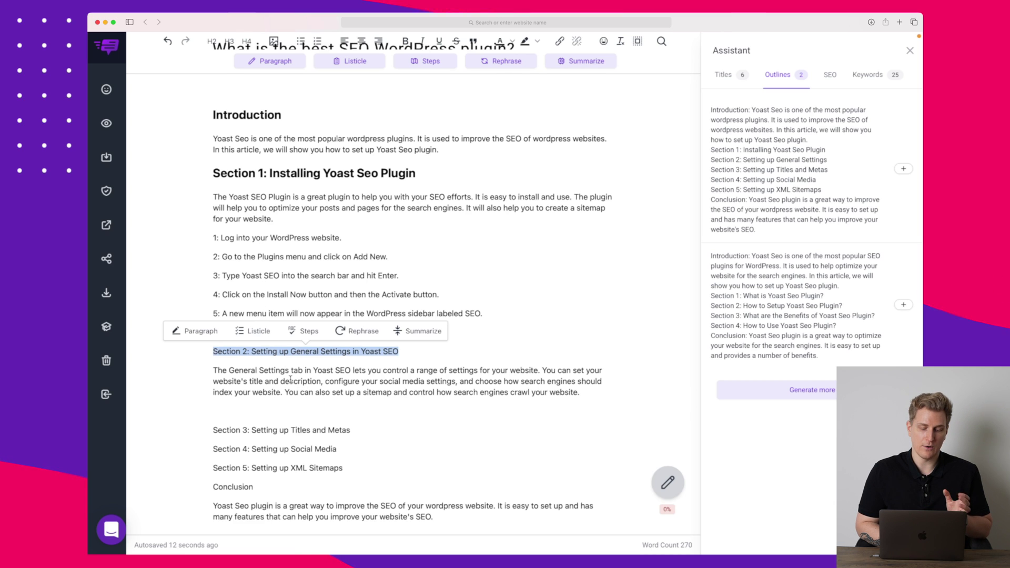
scroll(448, 410, up, 1)
scroll(449, 410, up, 3)
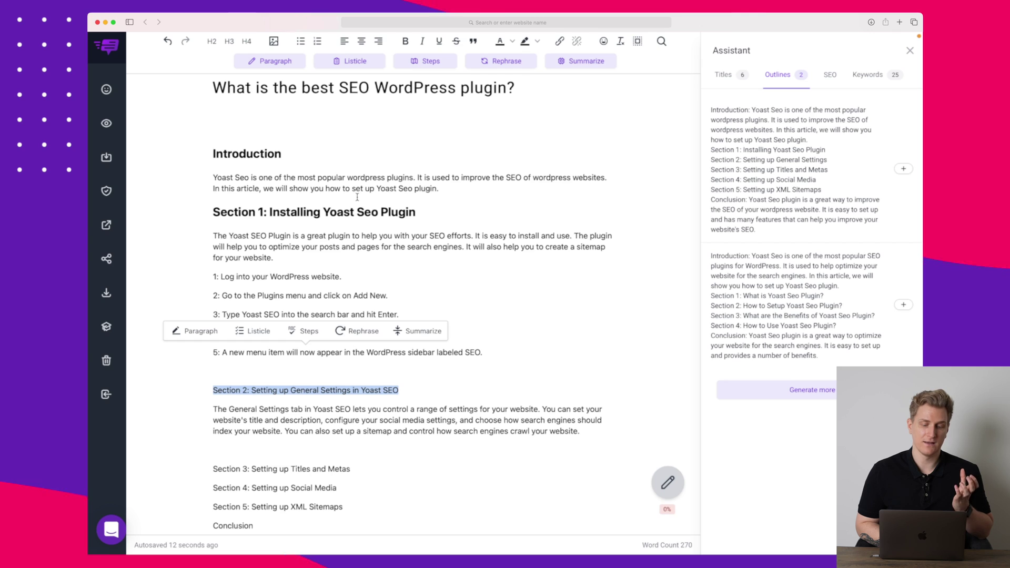
Step: Make Section 2 a second-level heading and generate setup steps from it
click(212, 41)
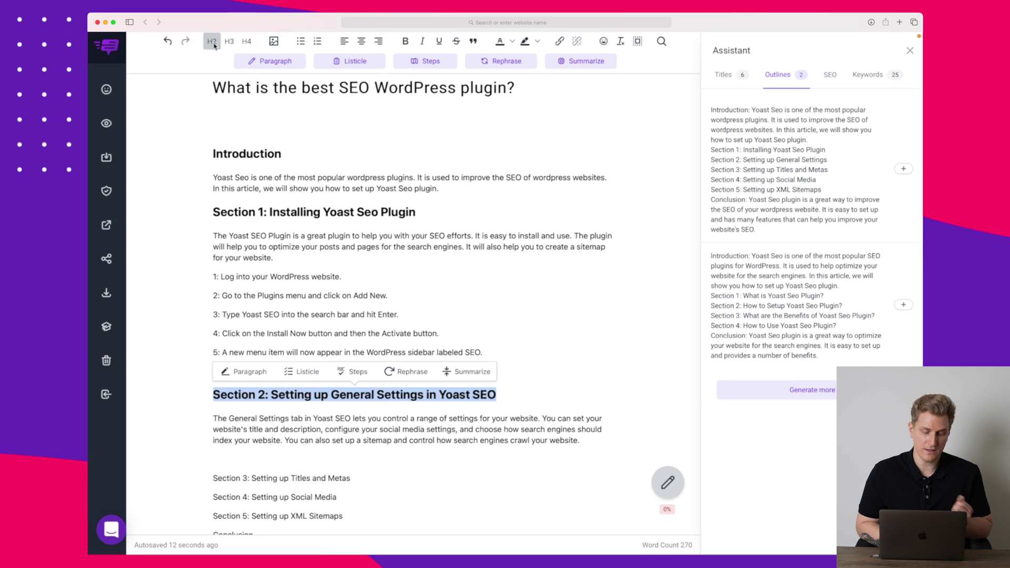
click(376, 433)
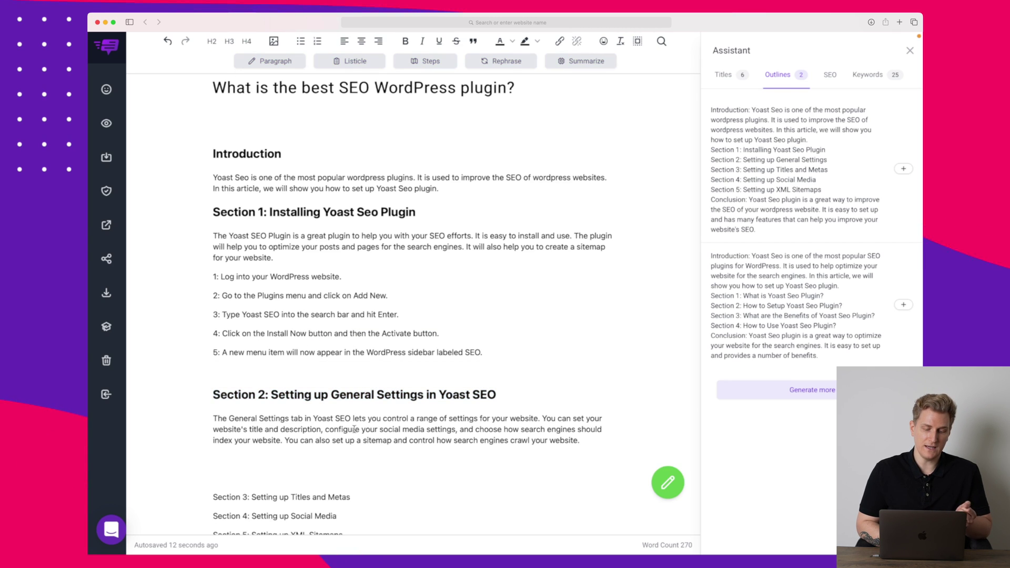
triple_click(384, 395)
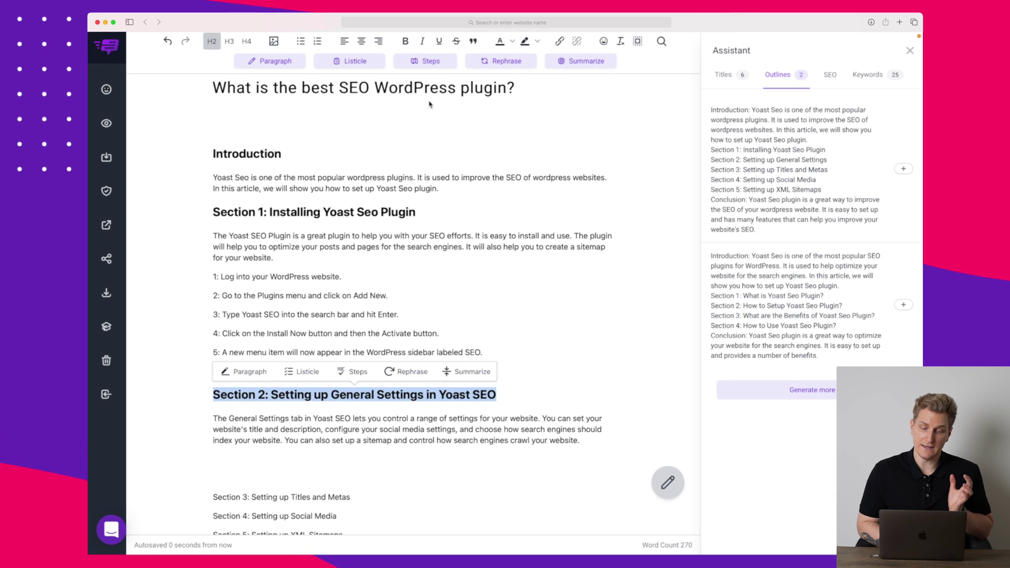
click(433, 61)
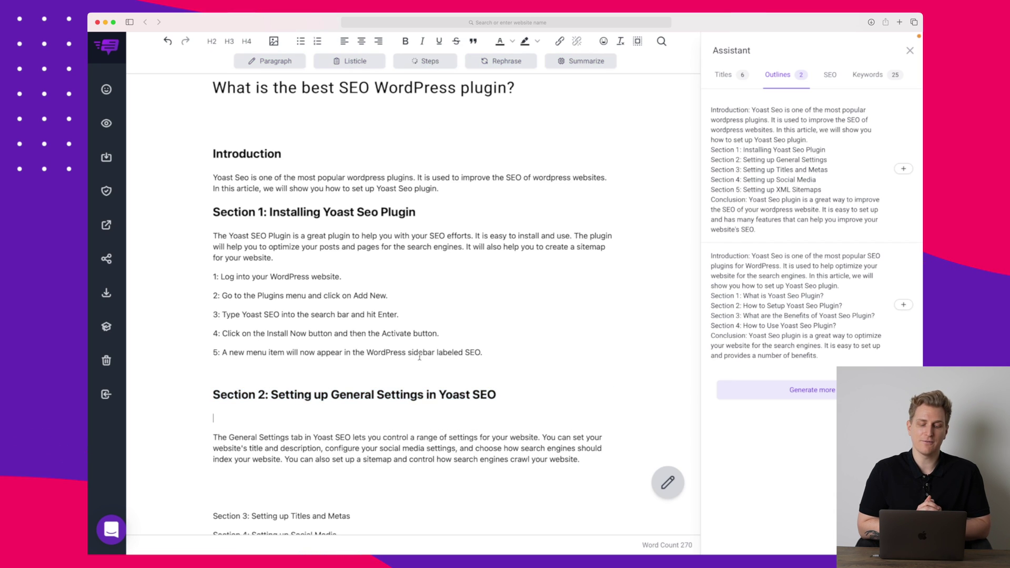
scroll(388, 510, down, 3)
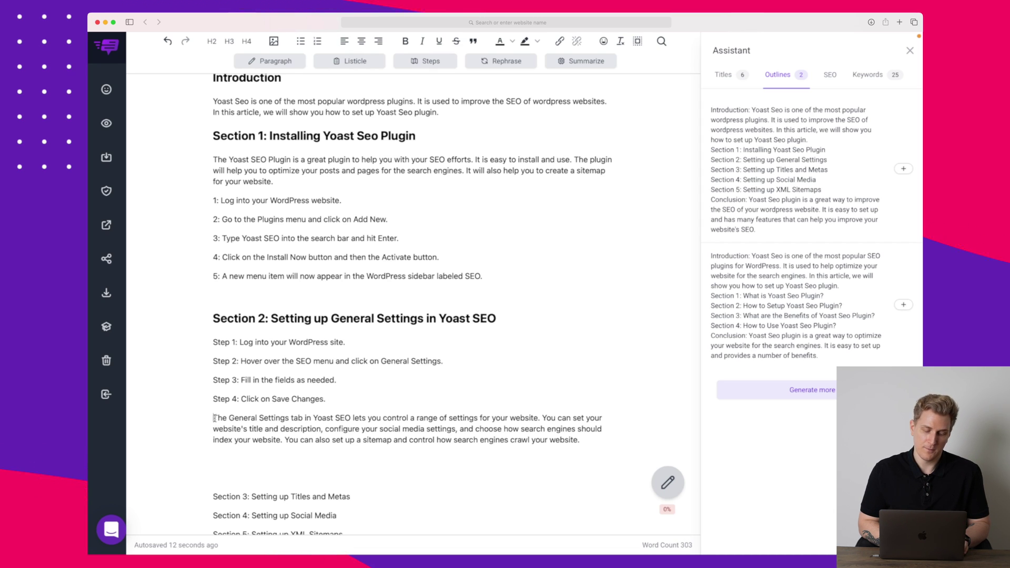
Step: Move the General Settings paragraph directly under the Section 2 heading, above the steps
drag(214, 418, 580, 440)
key(ctrl+c)
key(BackSpace)
key(BackSpace)
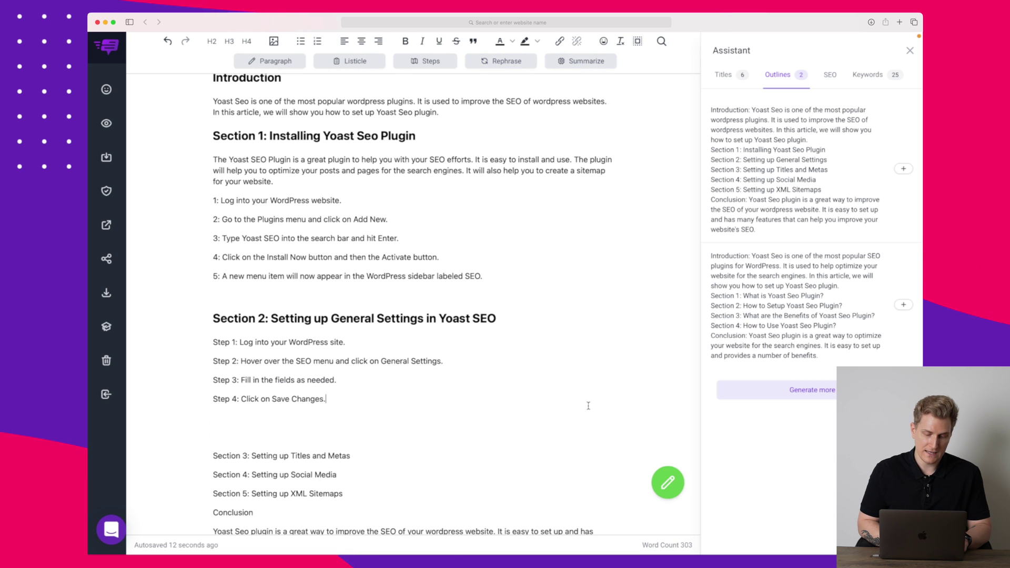
key(ctrl+v)
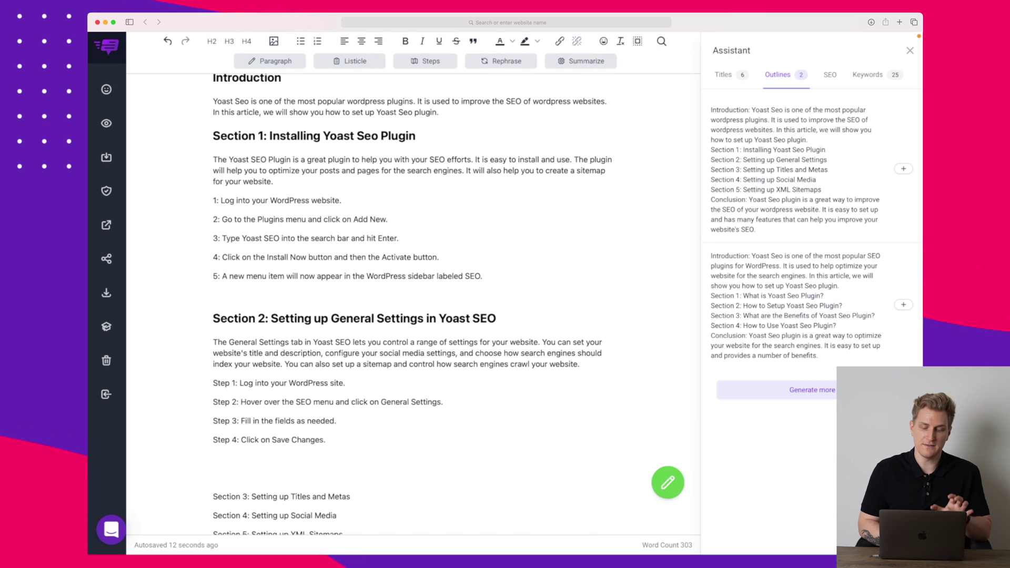
scroll(293, 414, down, 3)
Step: Remove the extra blank line above Section 3
click(293, 414)
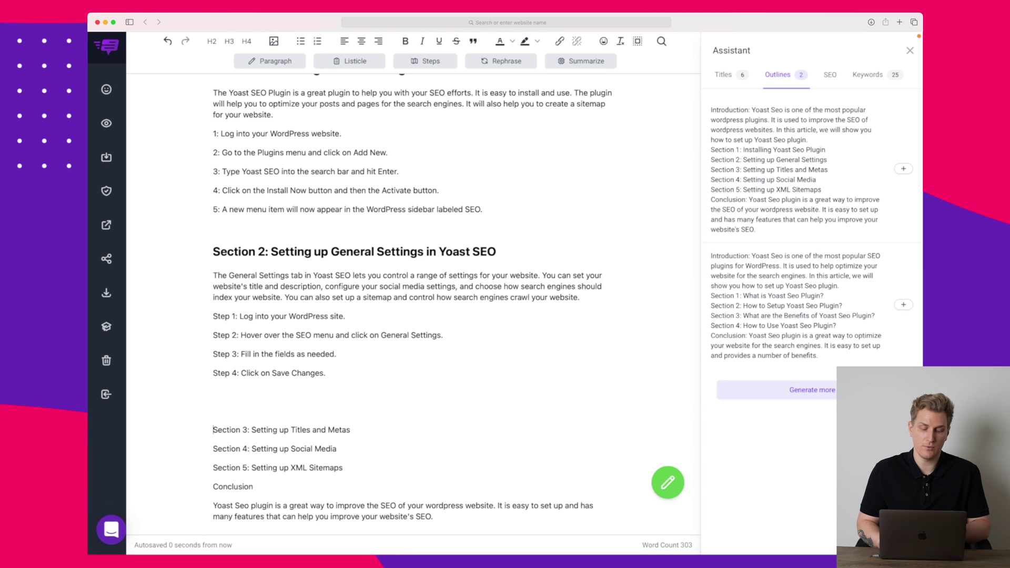
key(Up)
key(BackSpace)
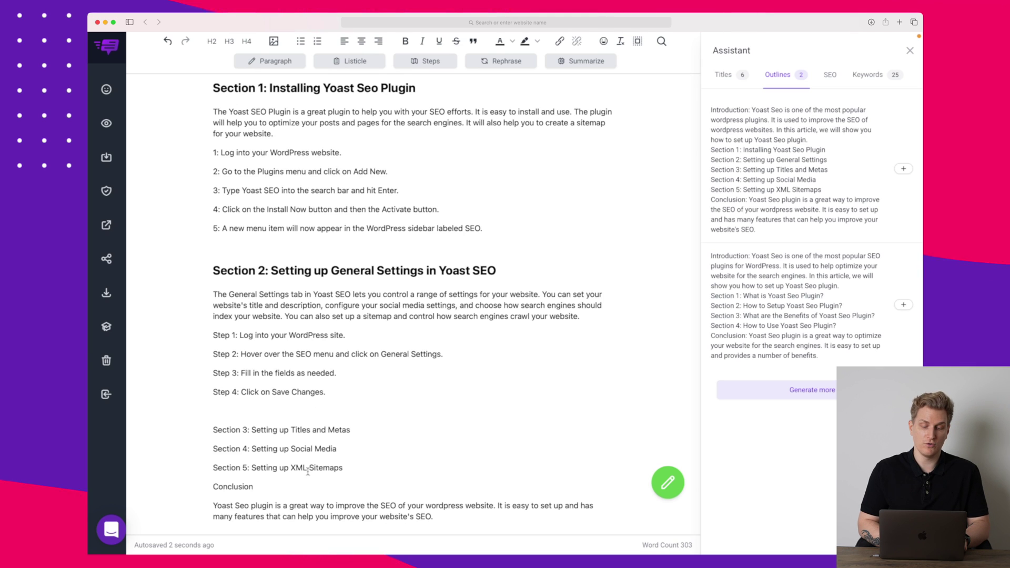
drag(213, 429, 371, 468)
click(373, 468)
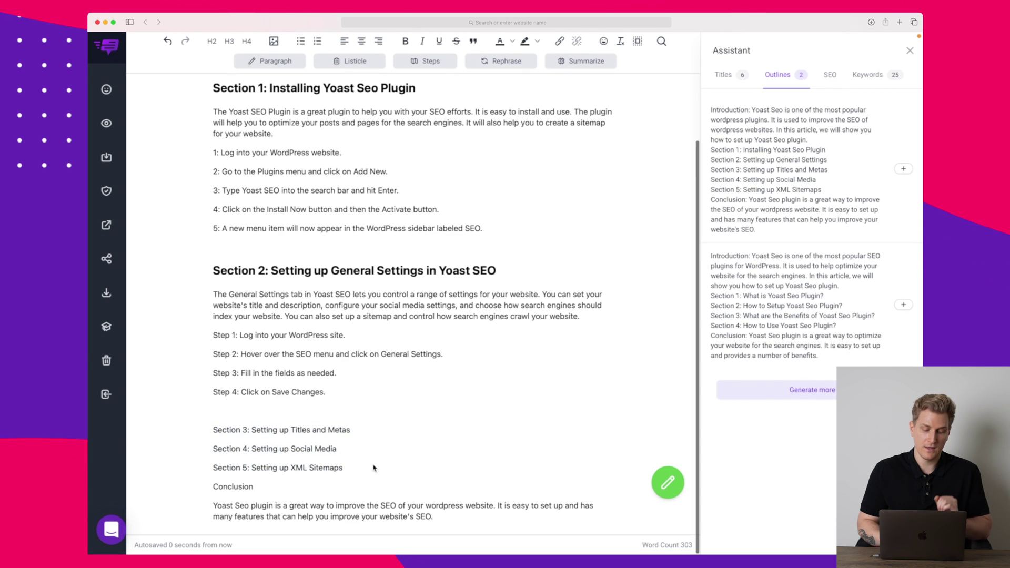
Step: Summarize the Conclusion paragraph into a shorter version
double_click(272, 488)
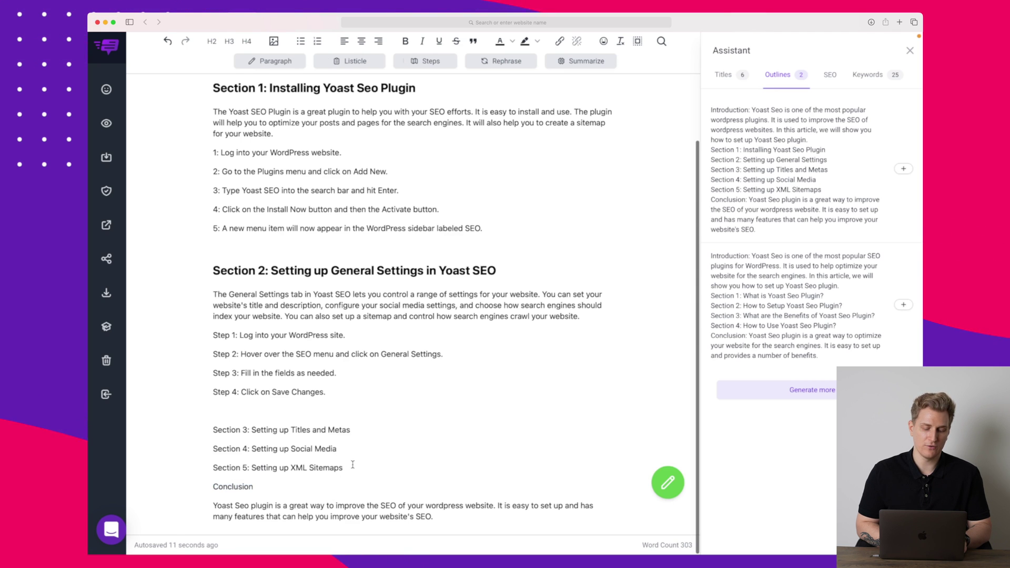
drag(353, 464, 231, 209)
scroll(228, 152, up, 3)
drag(228, 152, 213, 159)
scroll(566, 40, down, 3)
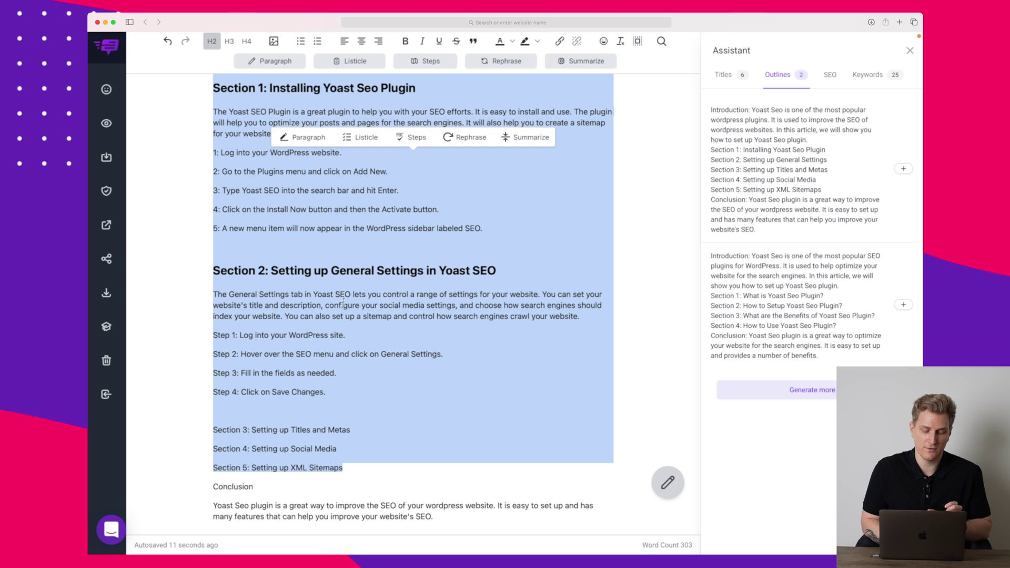
click(411, 422)
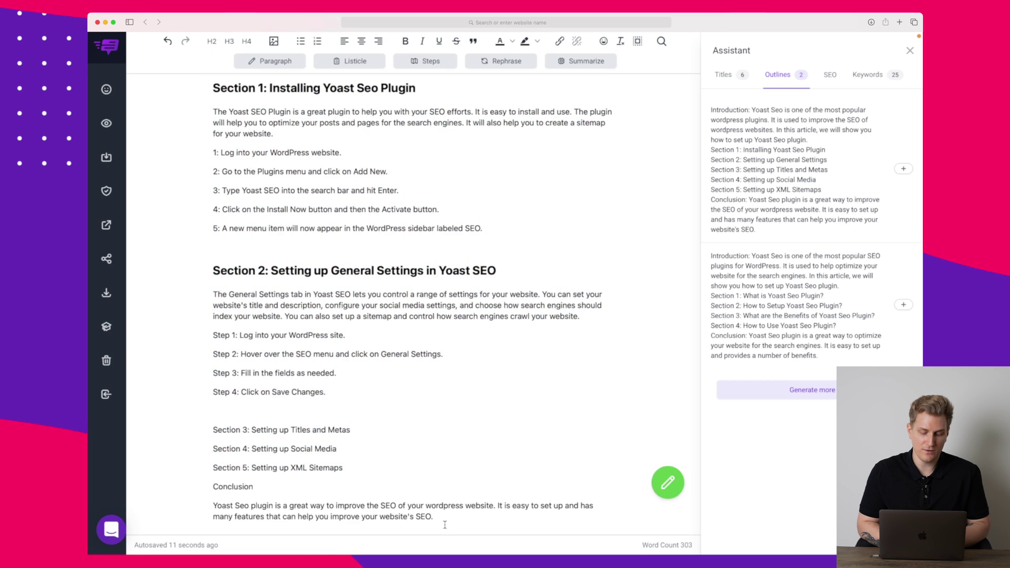
drag(433, 517, 214, 505)
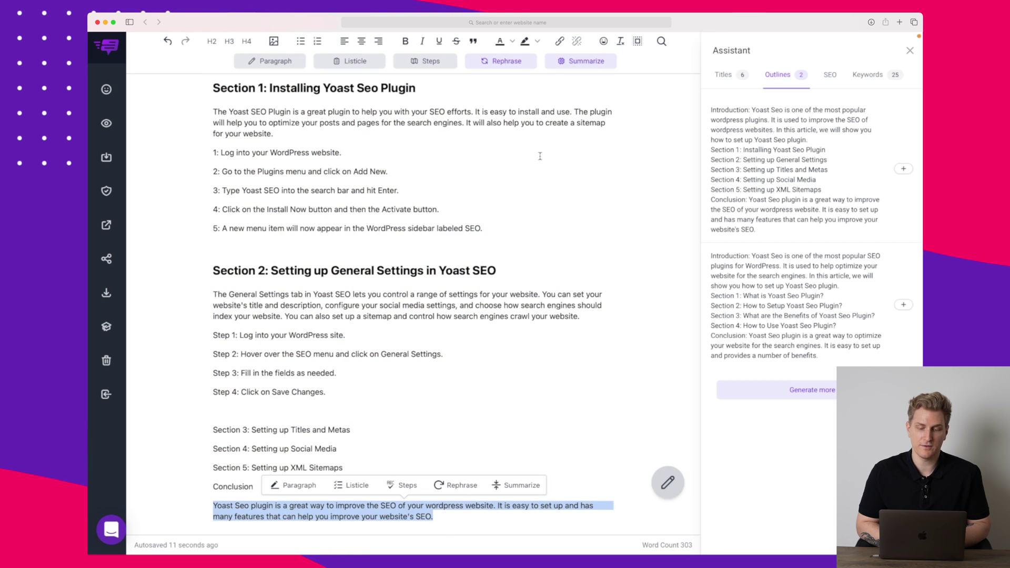
click(586, 62)
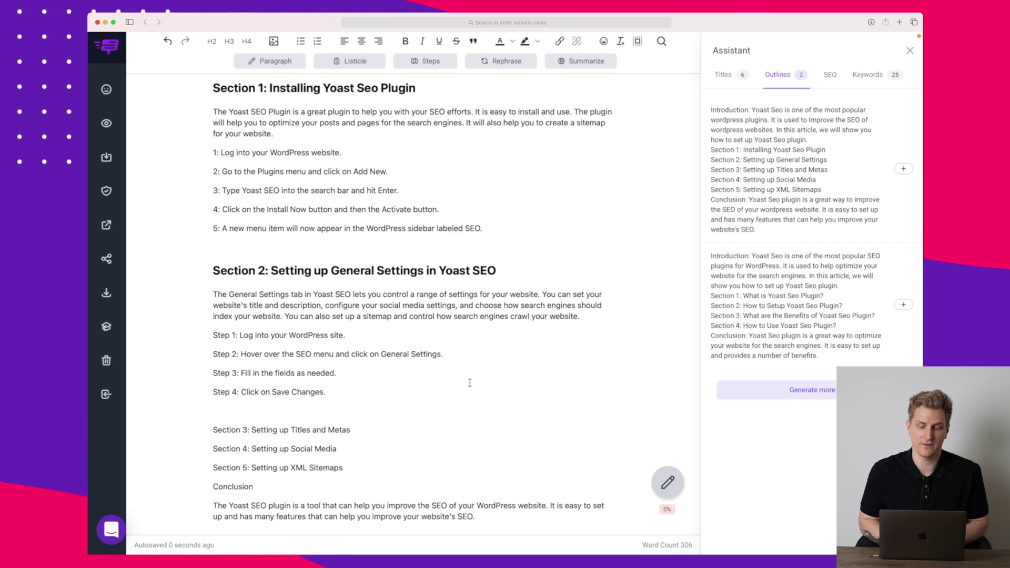
scroll(457, 383, down, 2)
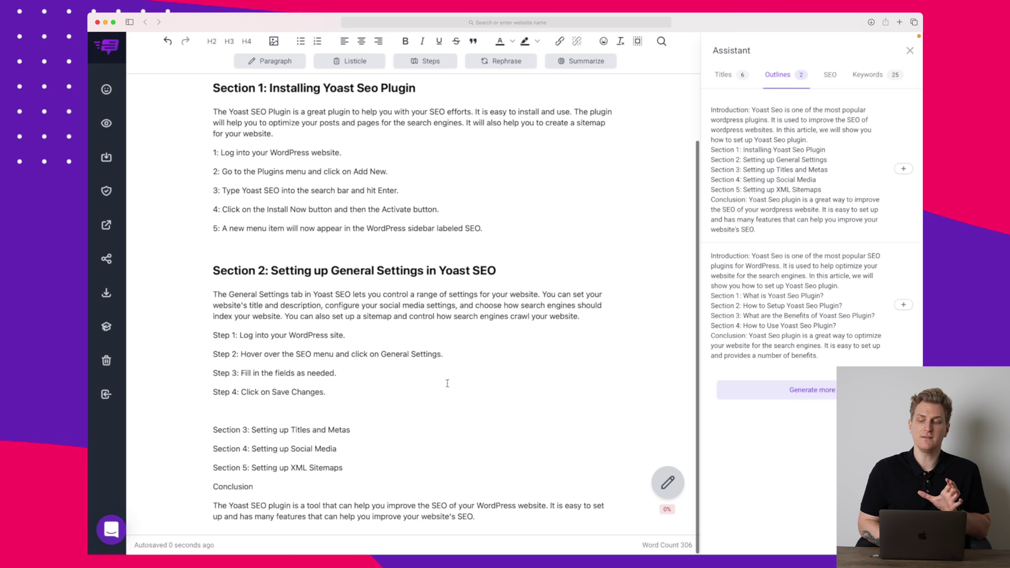
scroll(366, 230, up, 5)
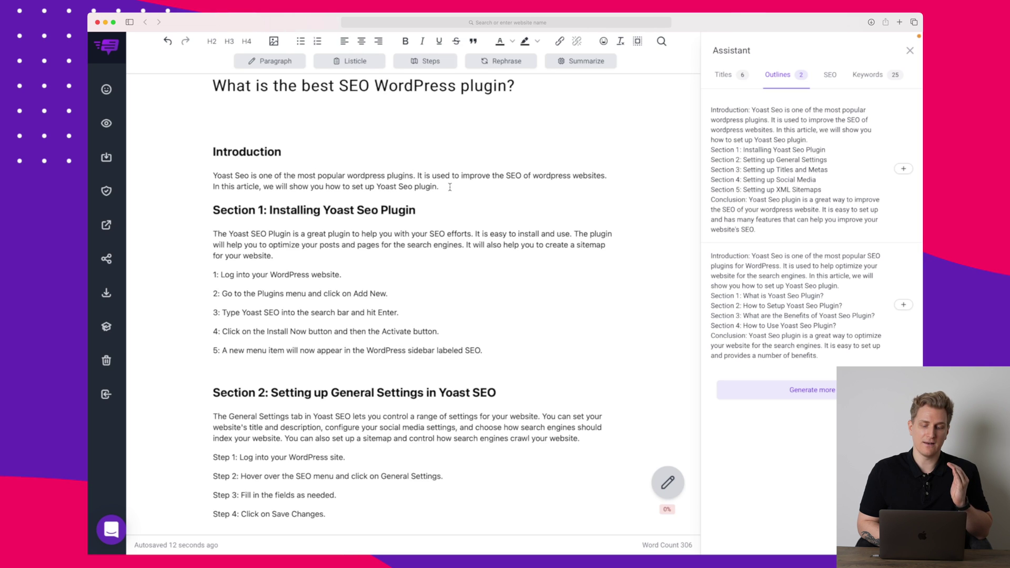
Step: Review the SEO Score of 8 and the keyword, title-length and alt-text checks in the SEO Analyzer
click(827, 76)
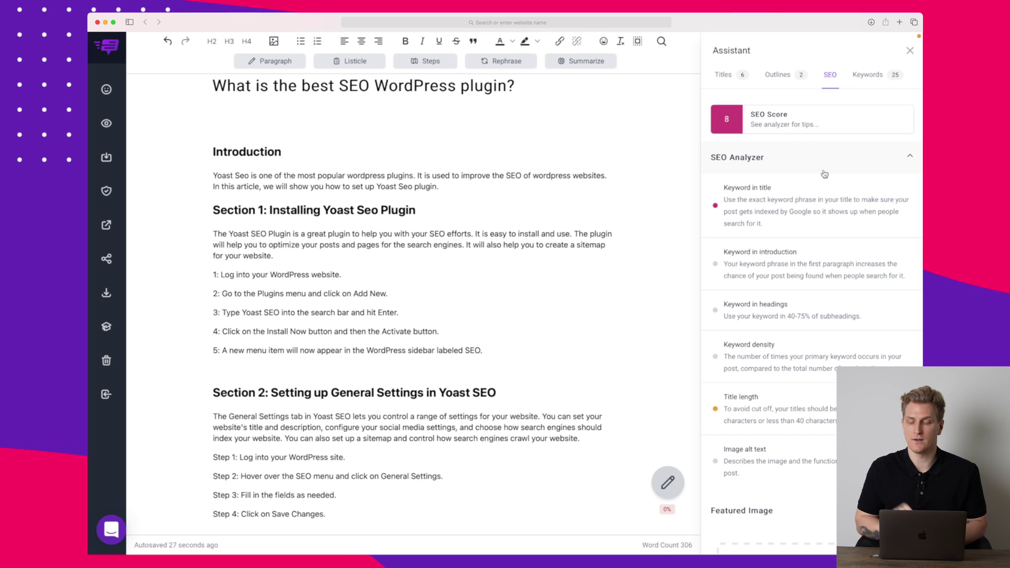
scroll(798, 197, down, 2)
scroll(768, 224, down, 3)
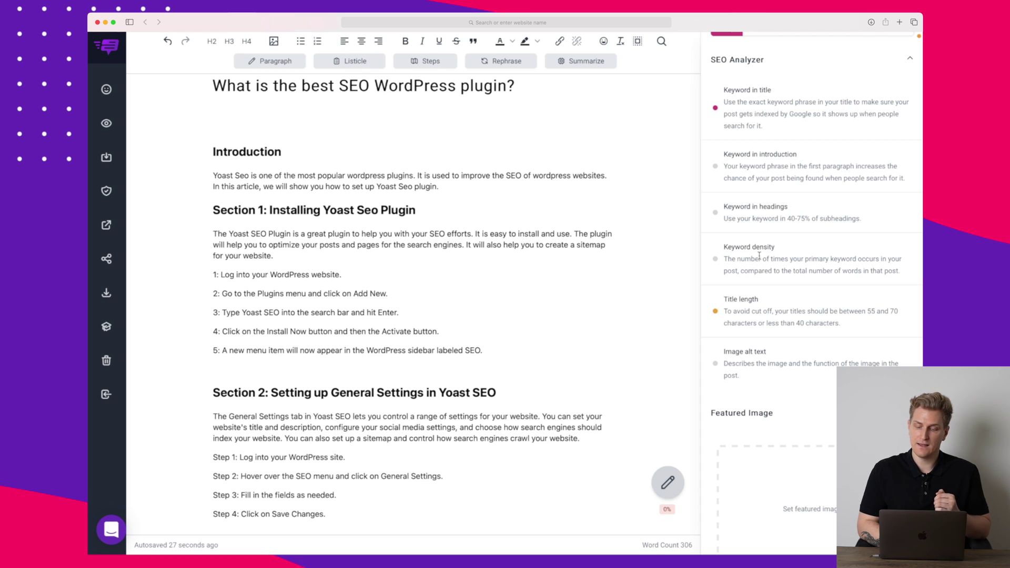
scroll(789, 278, down, 1)
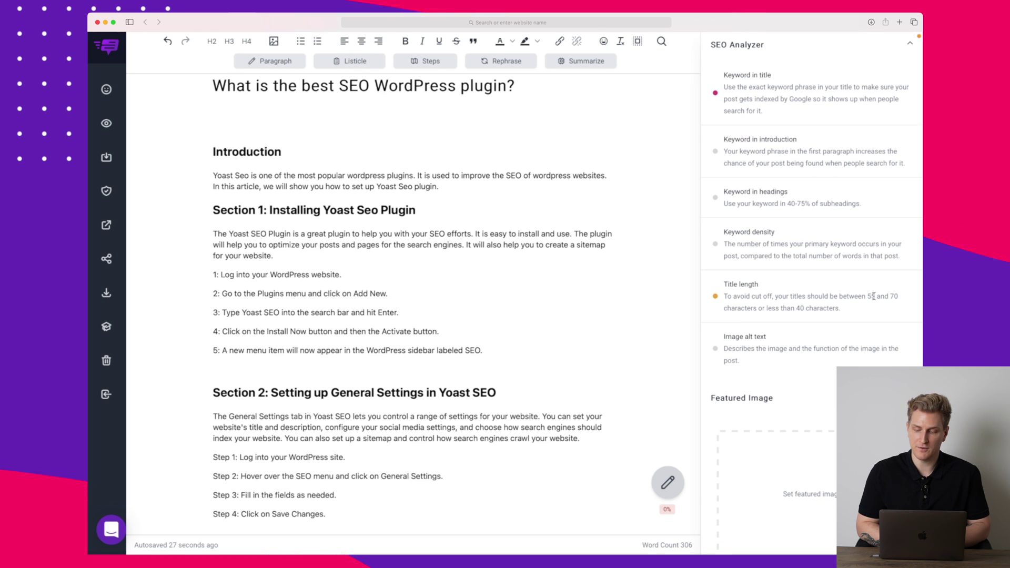
scroll(753, 309, down, 3)
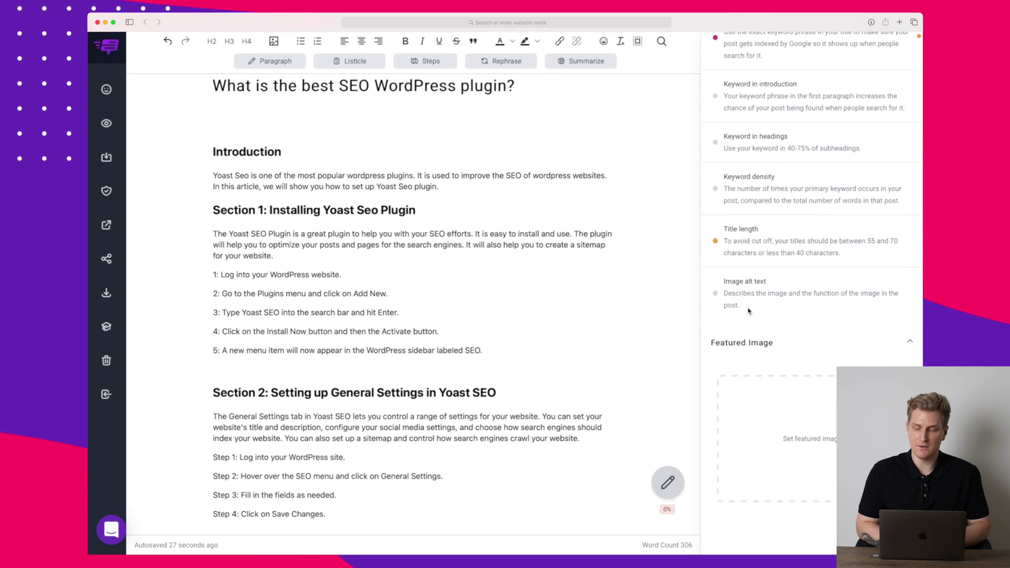
scroll(749, 311, down, 1)
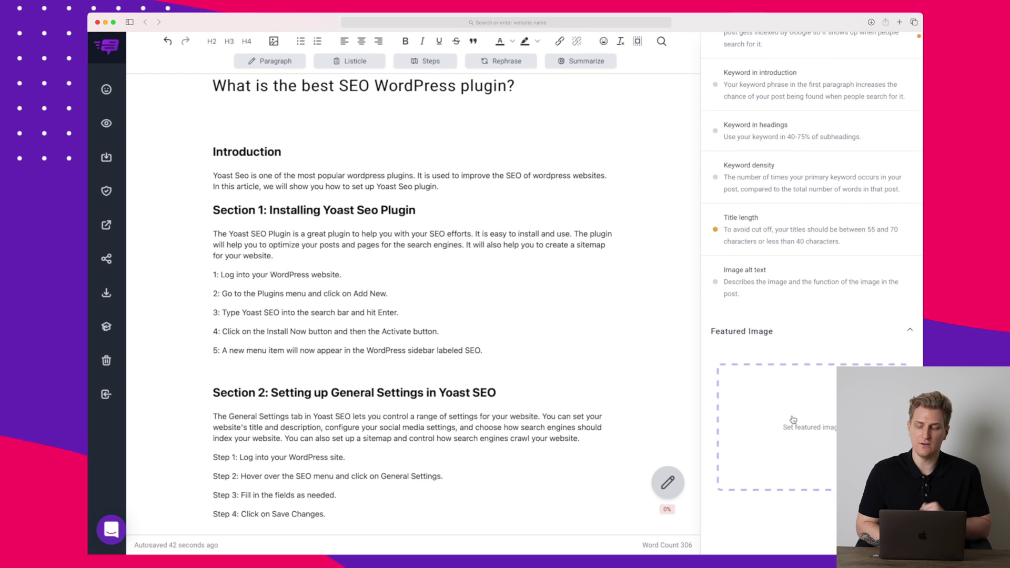
scroll(797, 368, up, 10)
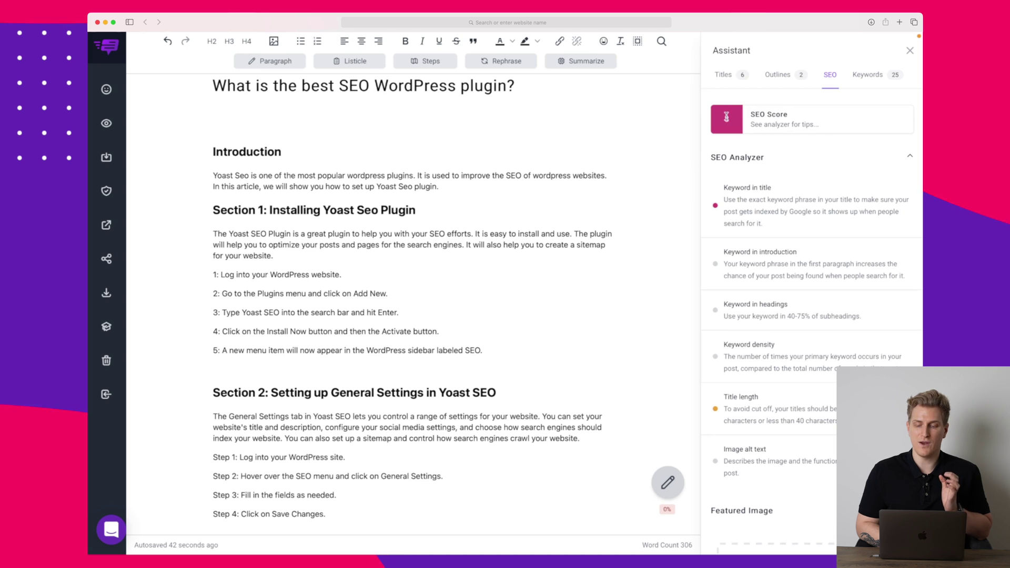
scroll(726, 117, down, 10)
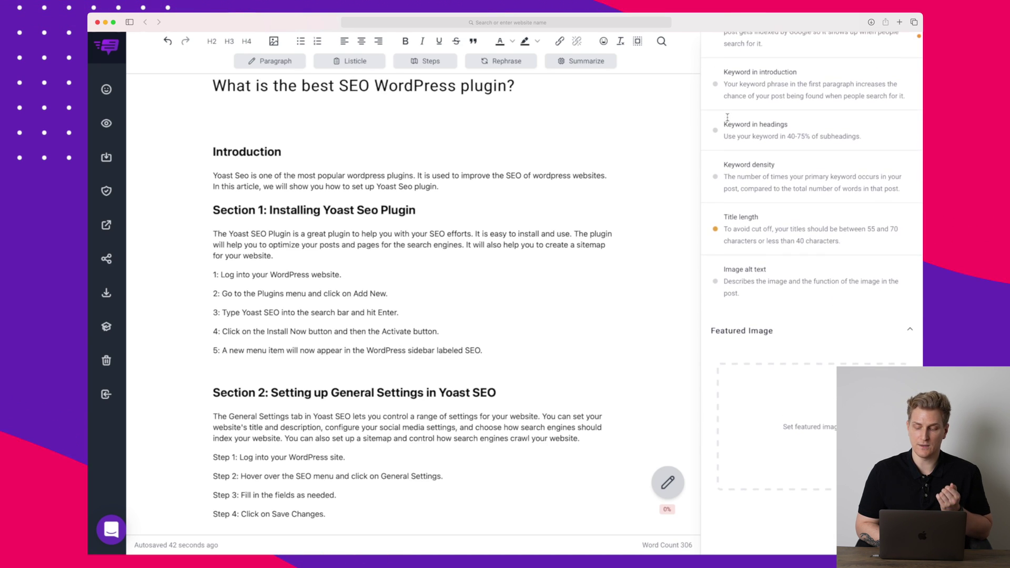
scroll(727, 117, up, 3)
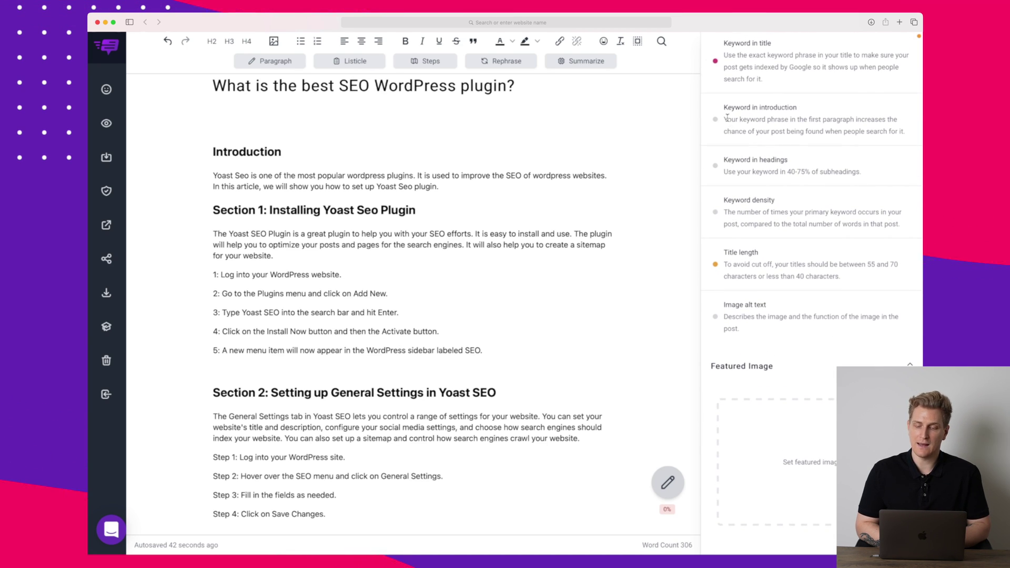
scroll(727, 116, up, 1)
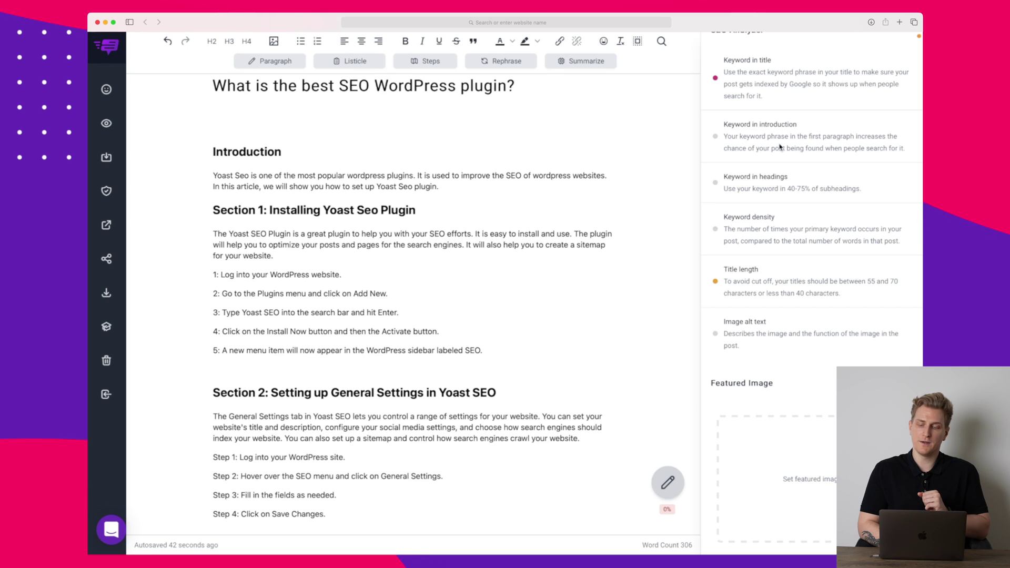
drag(724, 216, 893, 242)
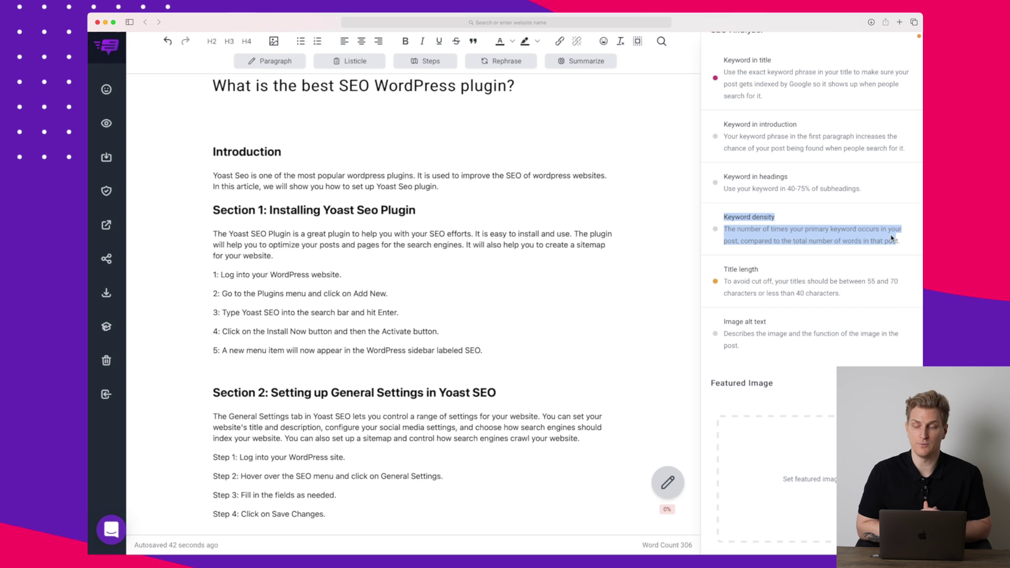
click(722, 232)
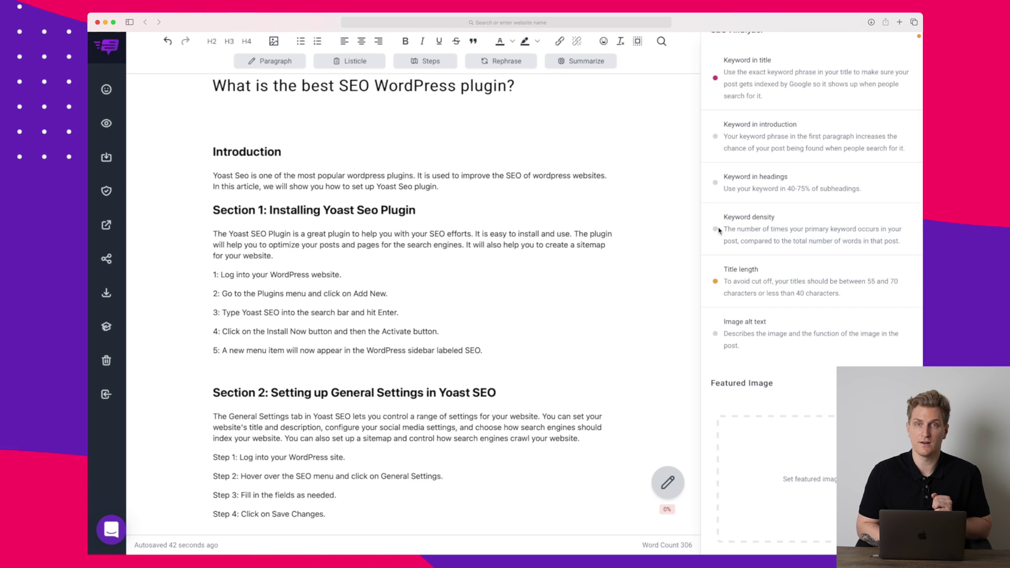
scroll(721, 231, up, 3)
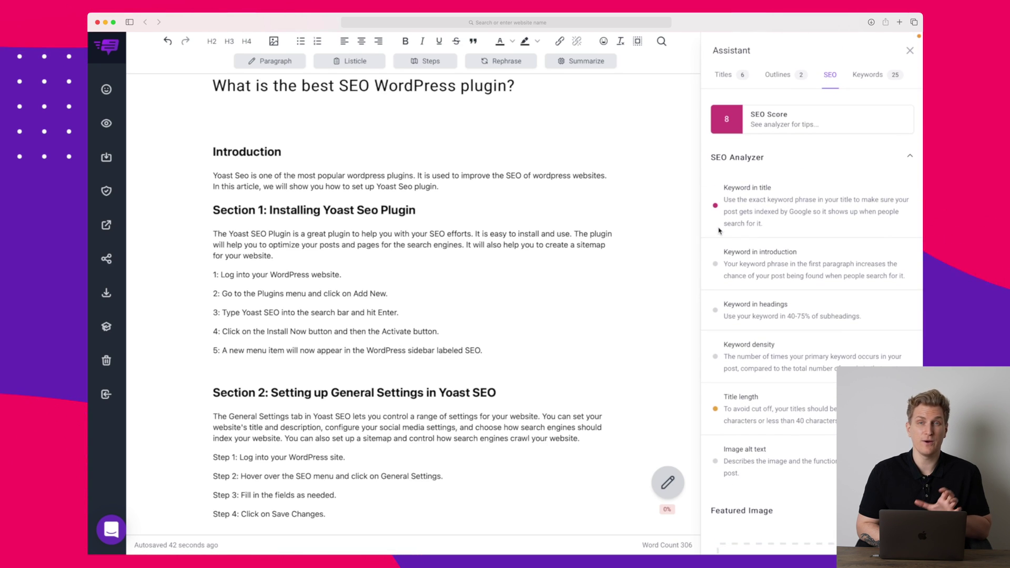
Step: Check the suggested keywords, then bring the Assistant back to its six title suggestions
click(867, 75)
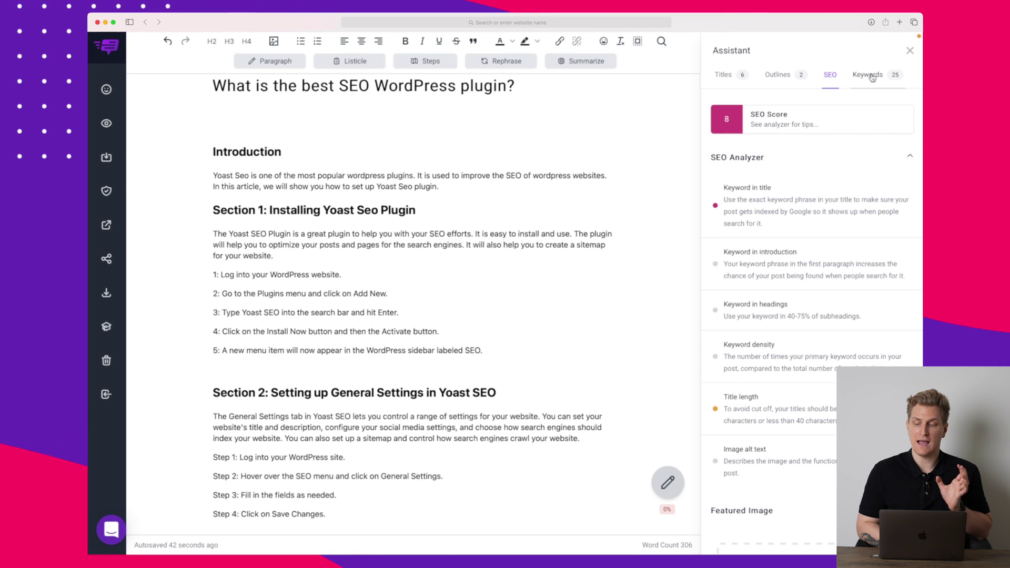
drag(777, 131, 708, 132)
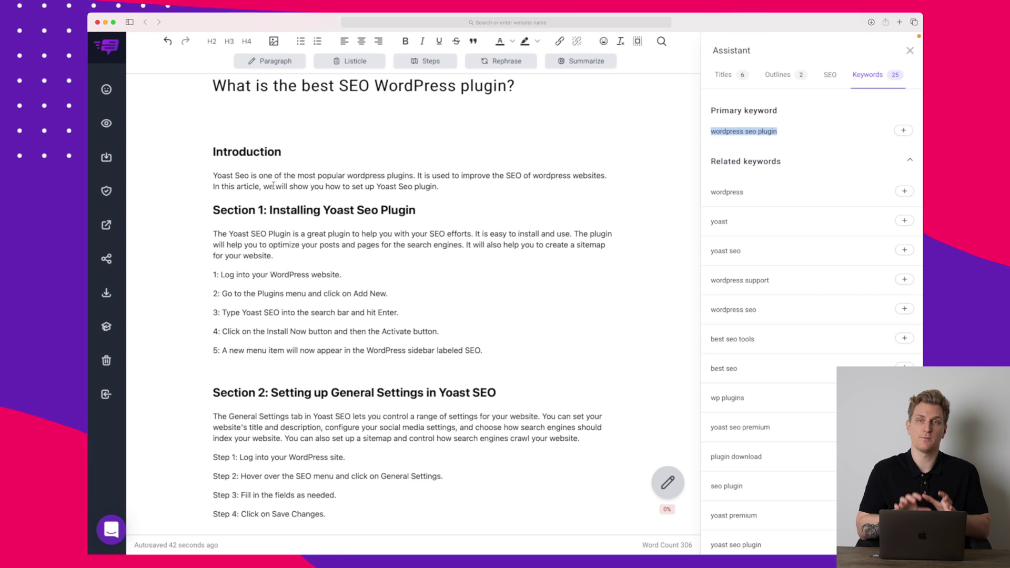
click(730, 77)
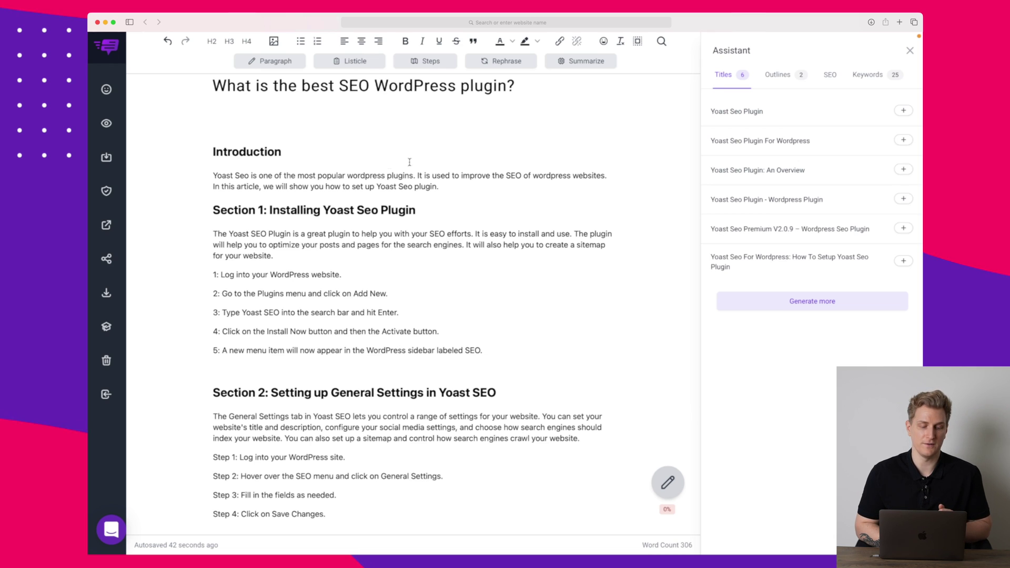
click(107, 91)
click(108, 90)
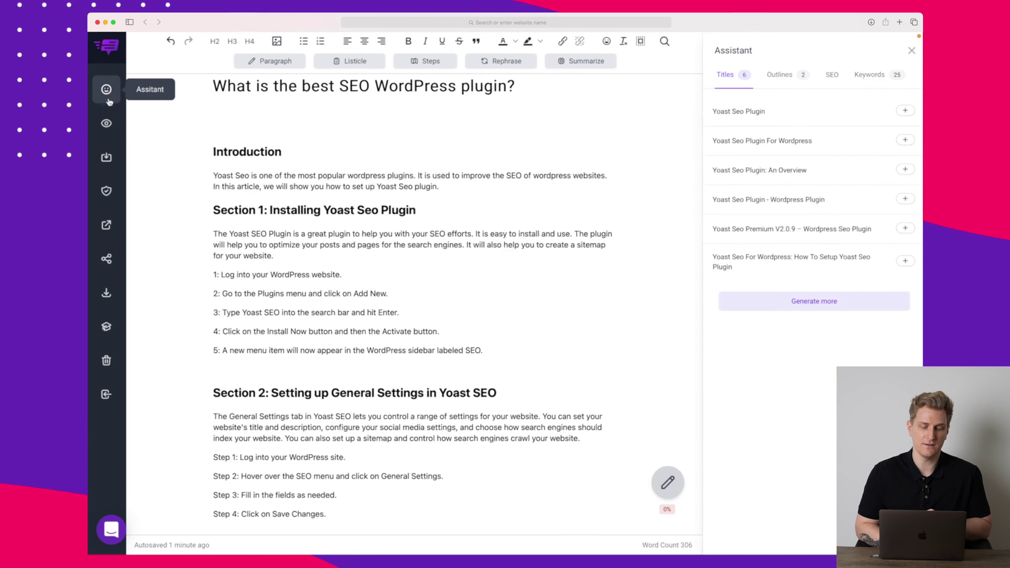
Step: Preview the article 'Yoast Seo For Wordpress: How To Setup Yoast Seo Plugin' and return to editing
click(106, 124)
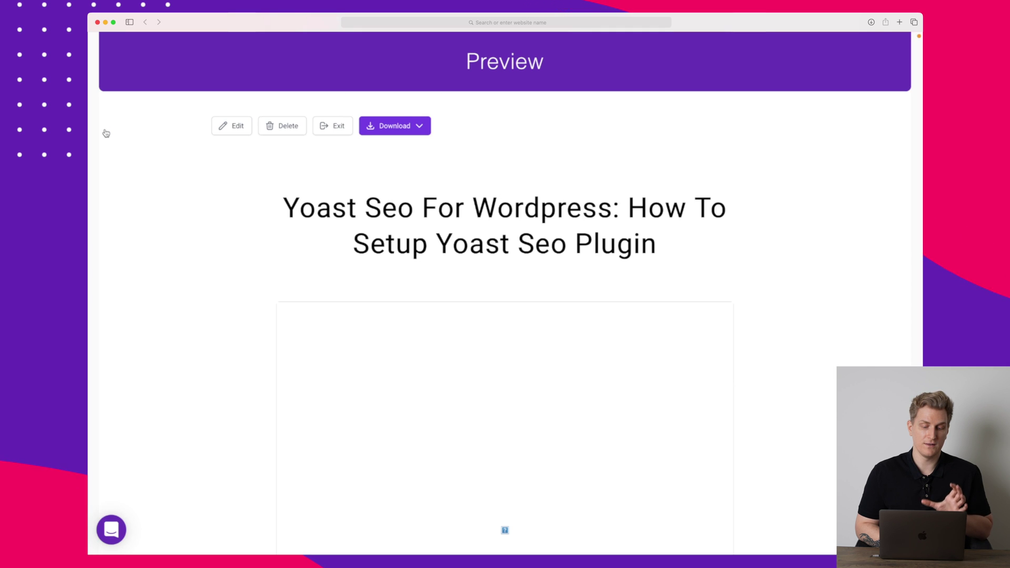
scroll(228, 239, down, 15)
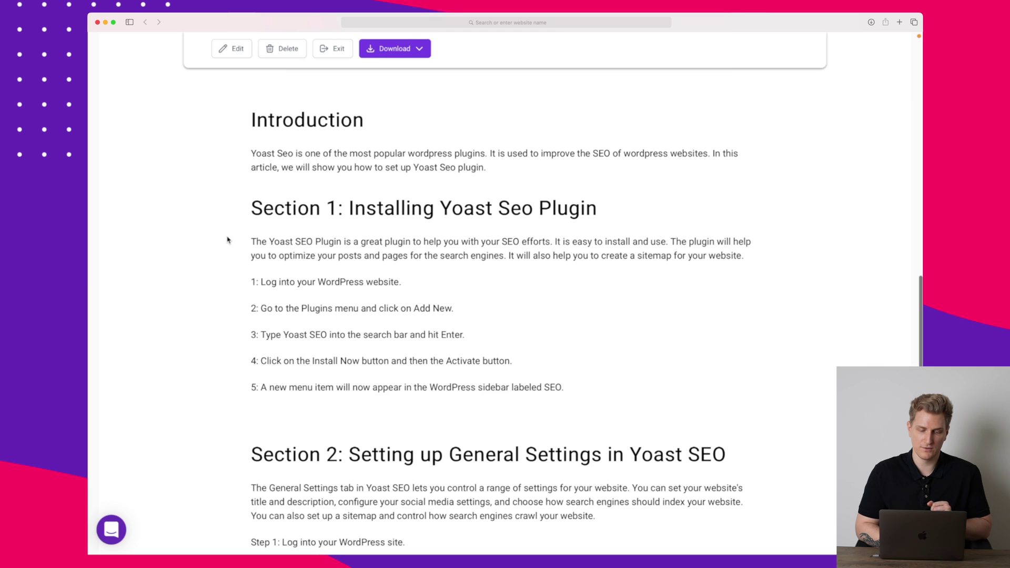
scroll(227, 236, down, 4)
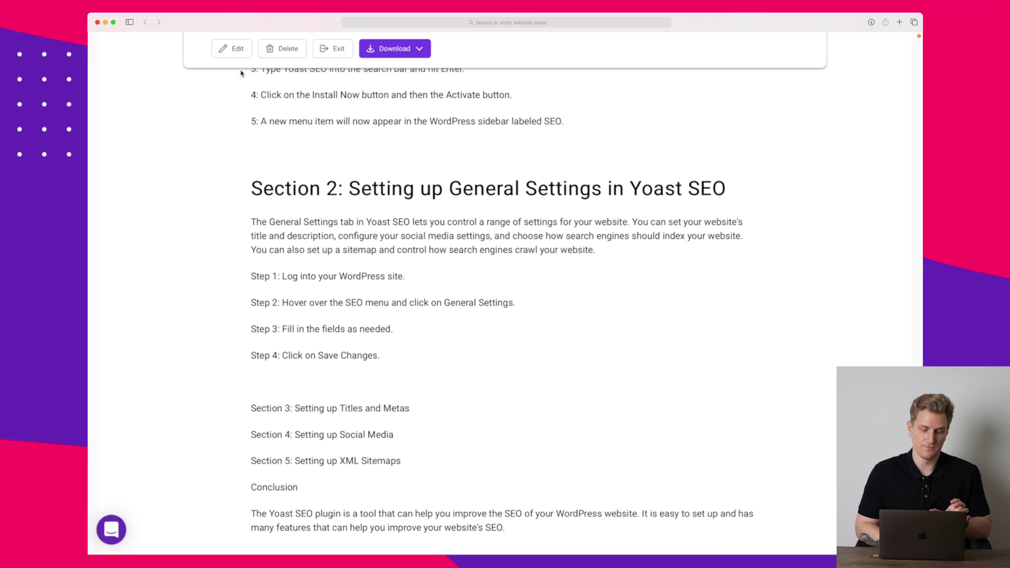
scroll(241, 73, up, 7)
click(232, 48)
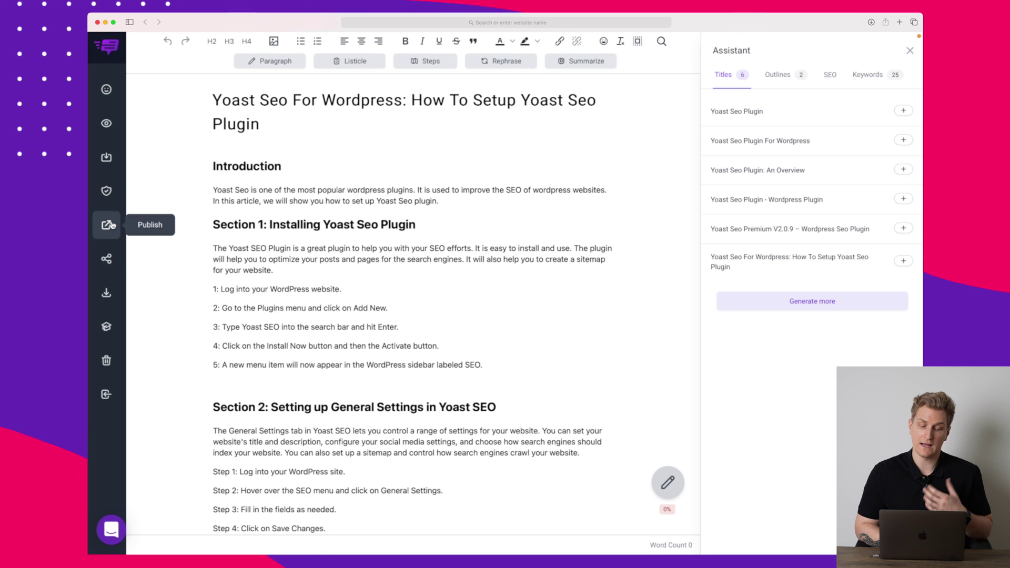
Step: Make the post public for sharing, save it as a draft, and run the plagiarism check
click(107, 259)
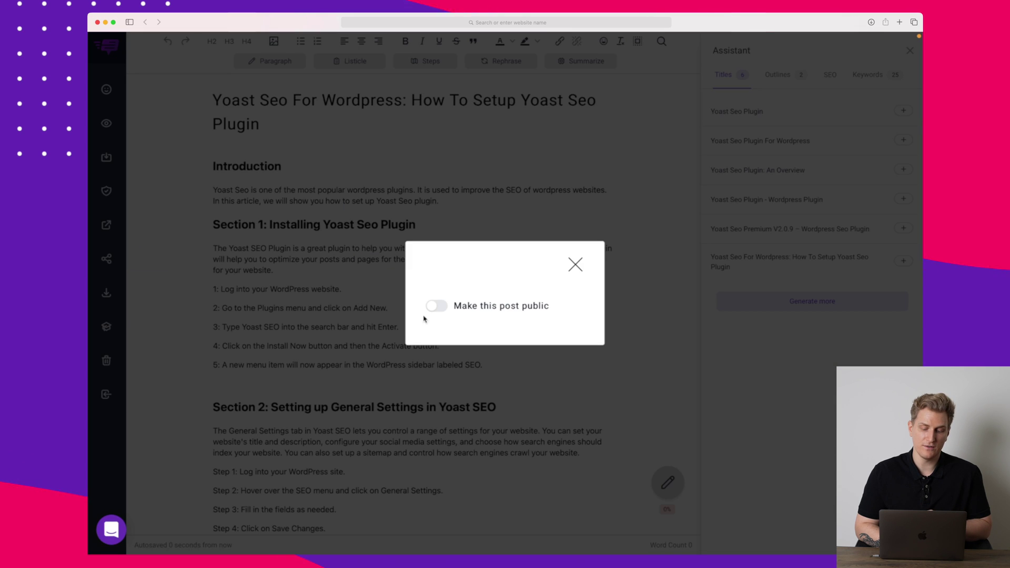
click(437, 278)
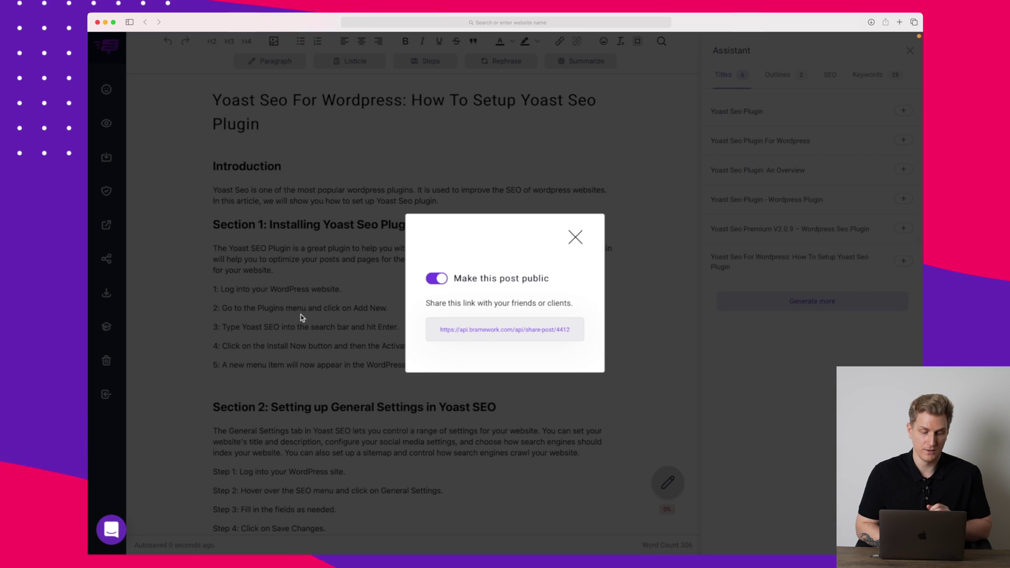
click(576, 239)
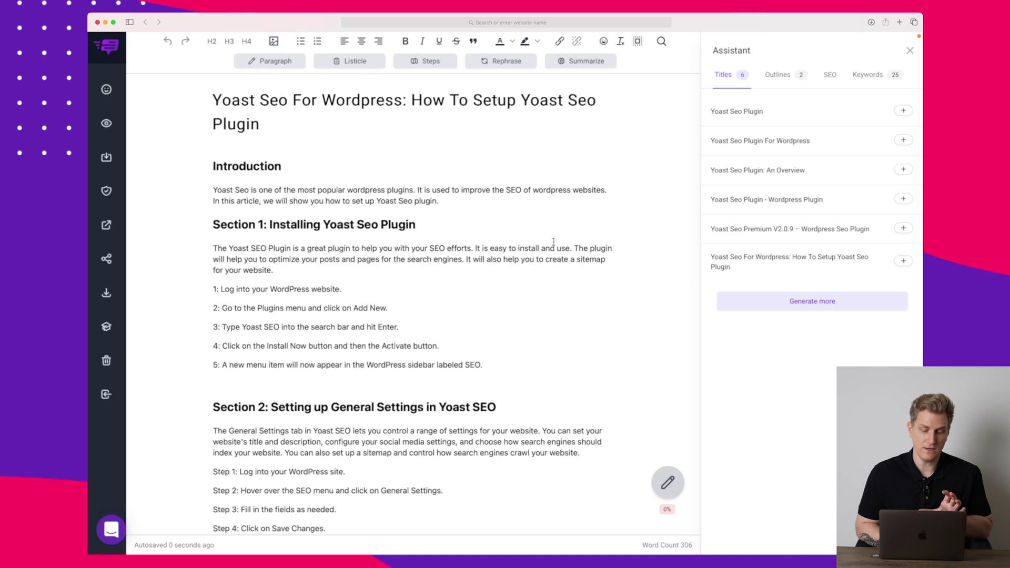
click(106, 158)
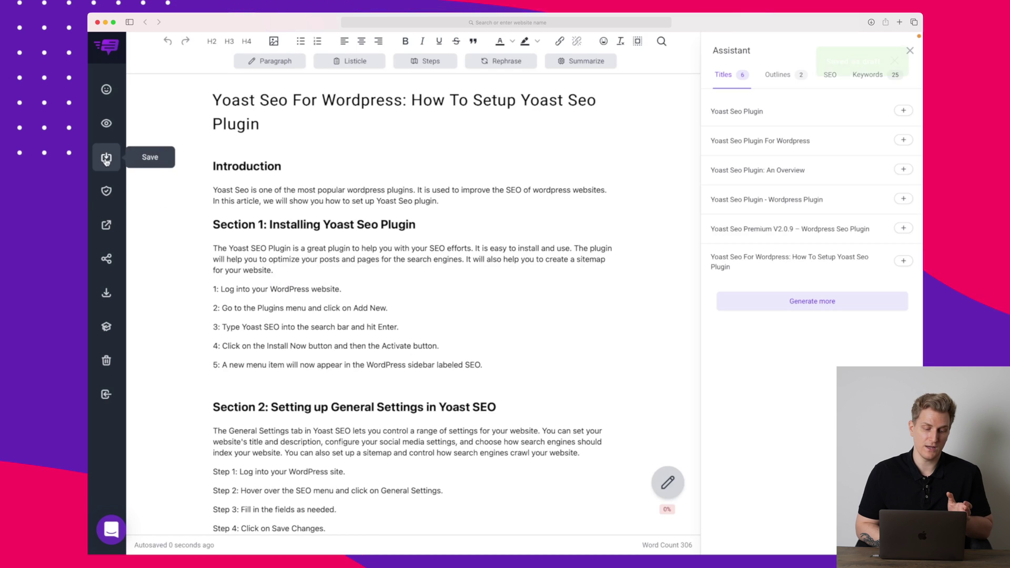
click(107, 192)
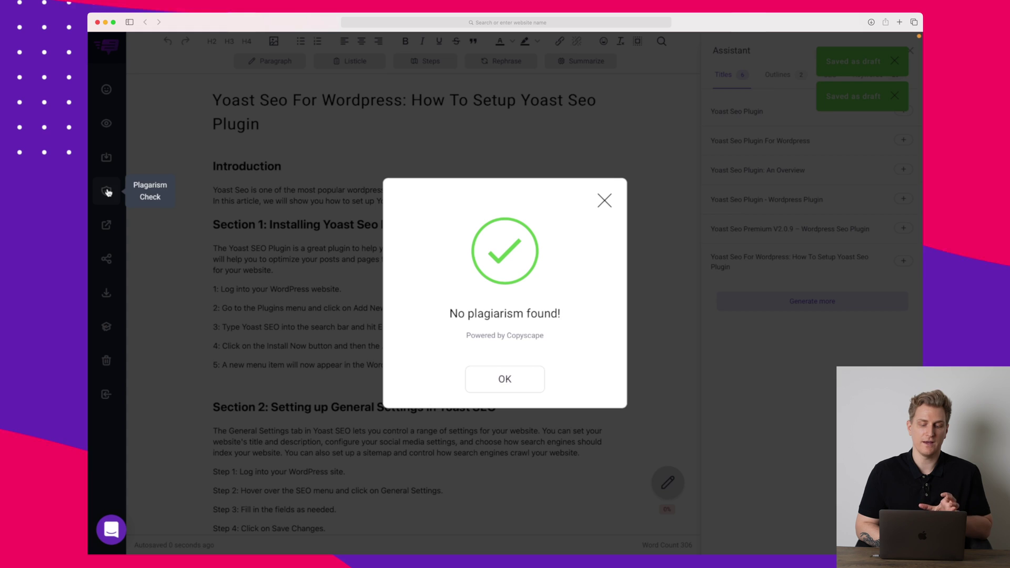
Step: Dismiss the 'No plagiarism found!' result and glance at the HTML/PDF/DOCX/TXT download formats
click(505, 379)
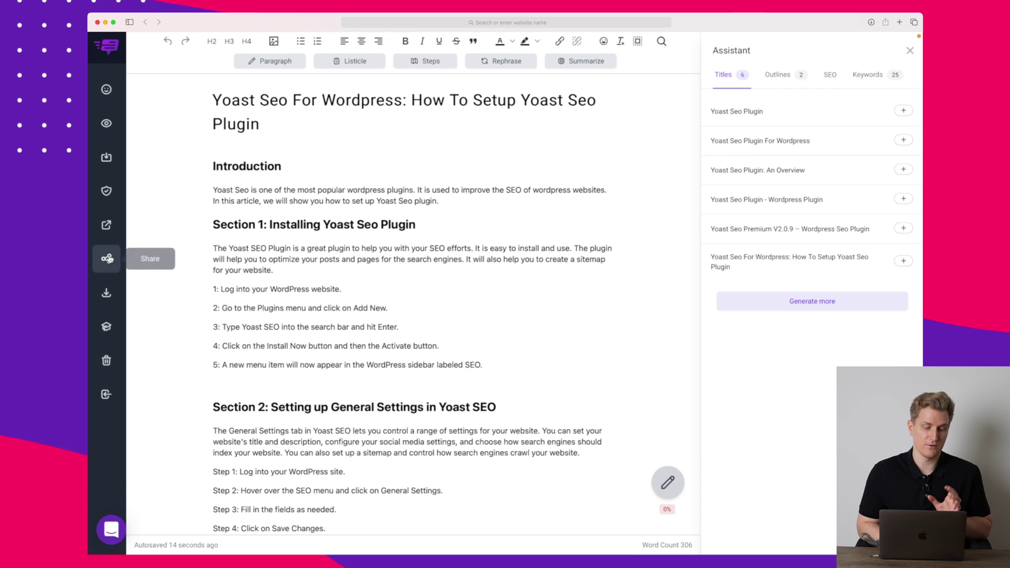
click(108, 303)
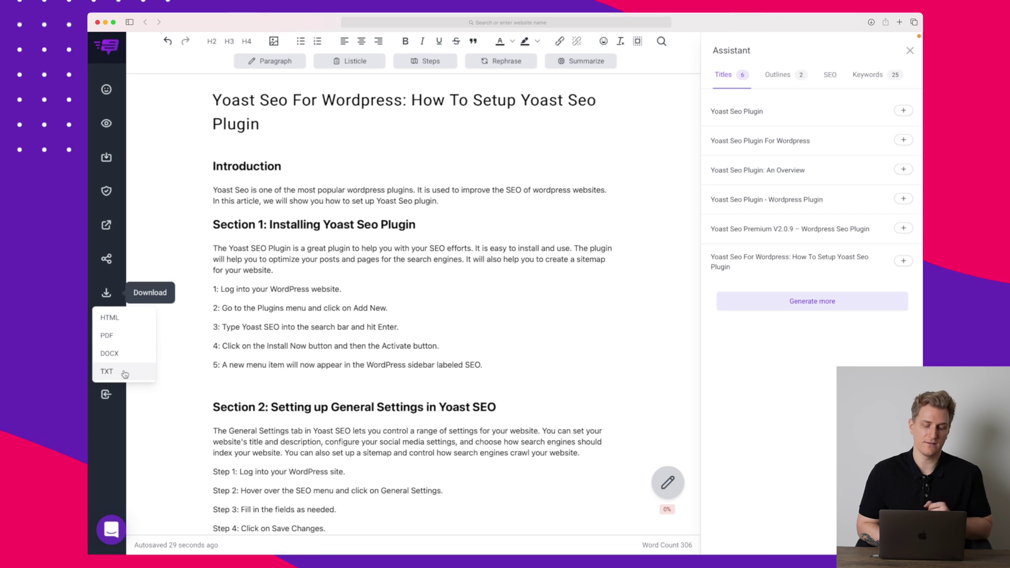
click(104, 292)
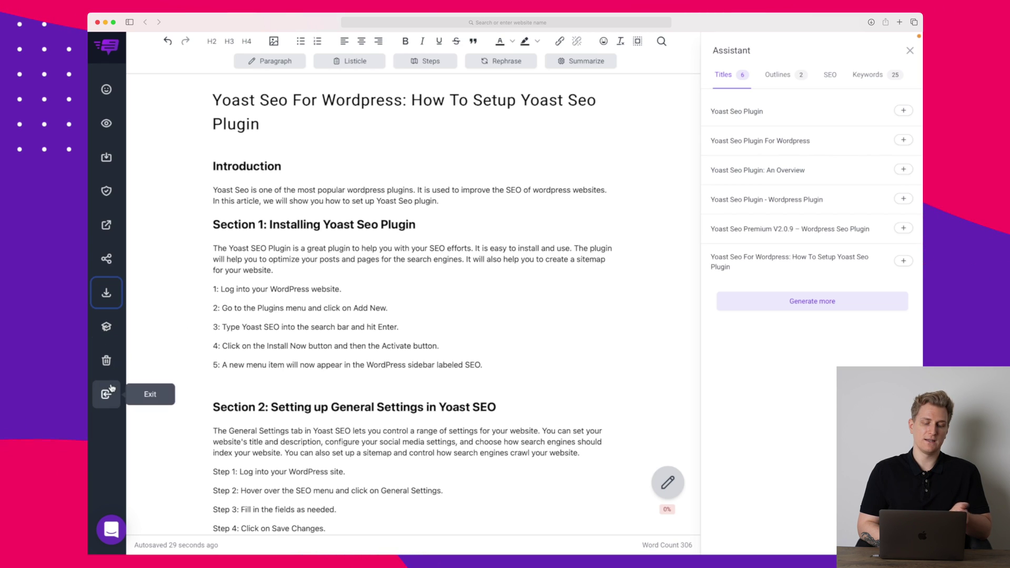
Step: Send the post to the connected WordPress site as an Uncategorized draft by author admin
click(105, 236)
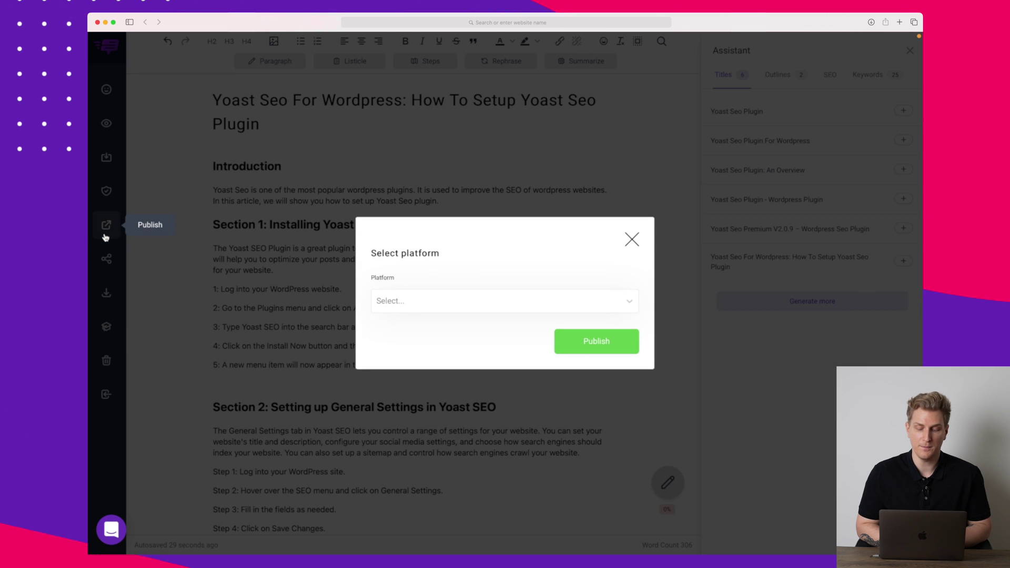
click(443, 302)
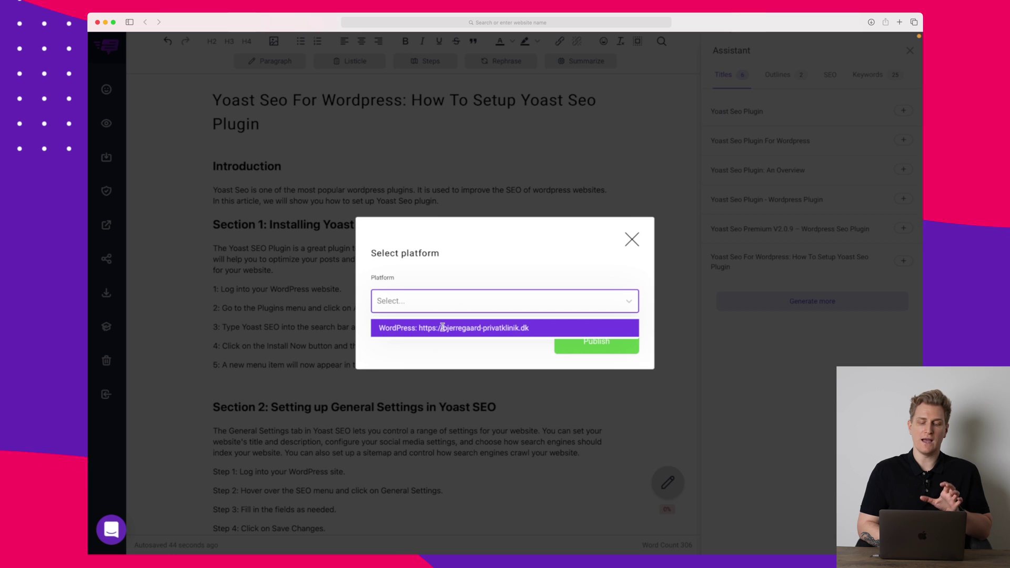
click(441, 328)
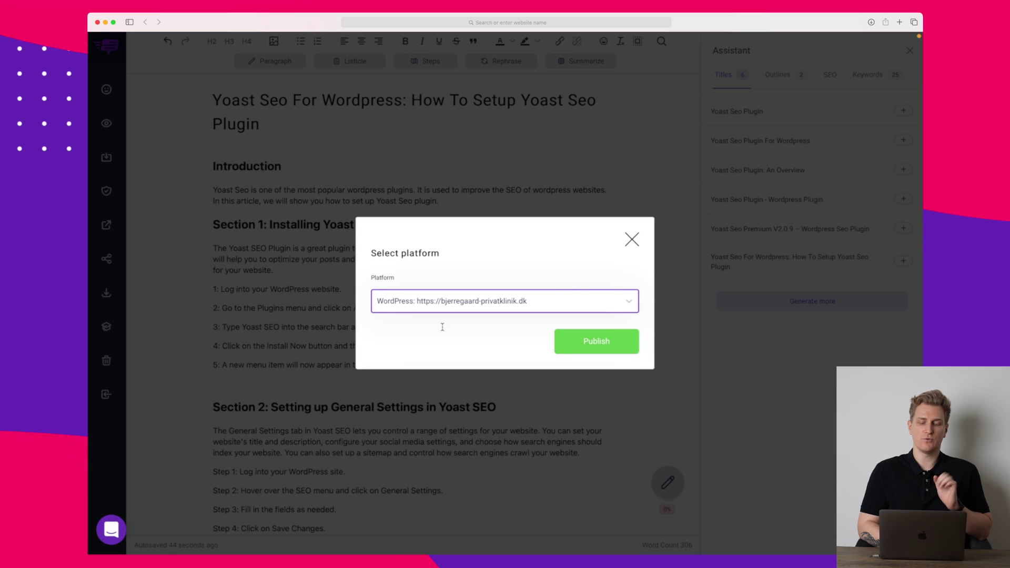
click(608, 341)
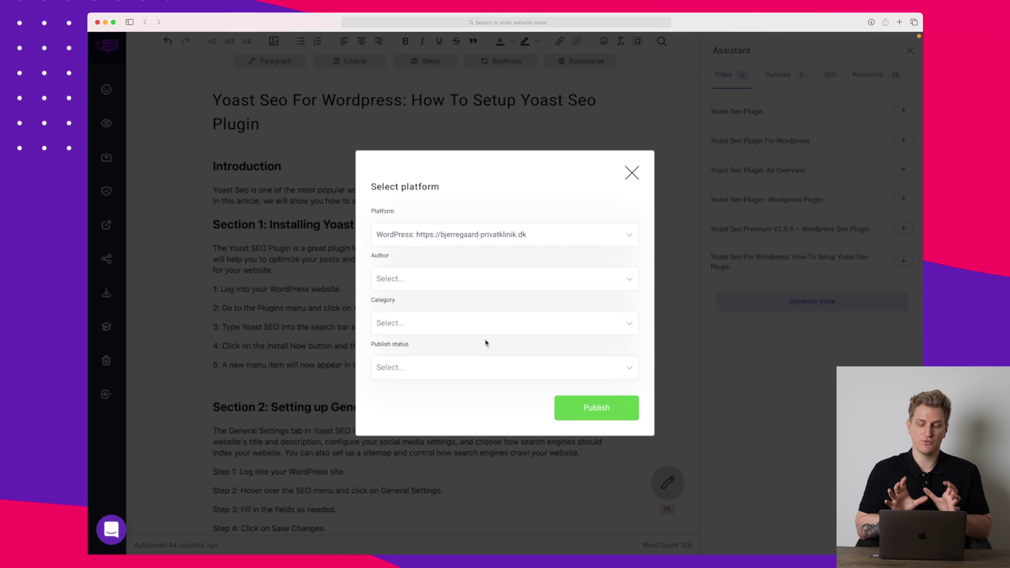
click(449, 280)
click(432, 305)
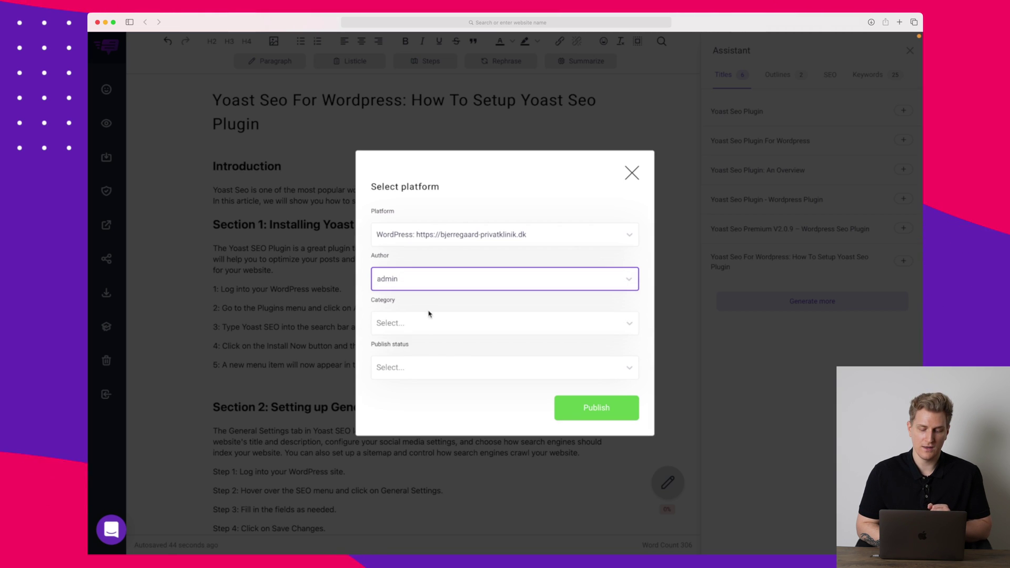
click(421, 325)
click(412, 350)
click(412, 368)
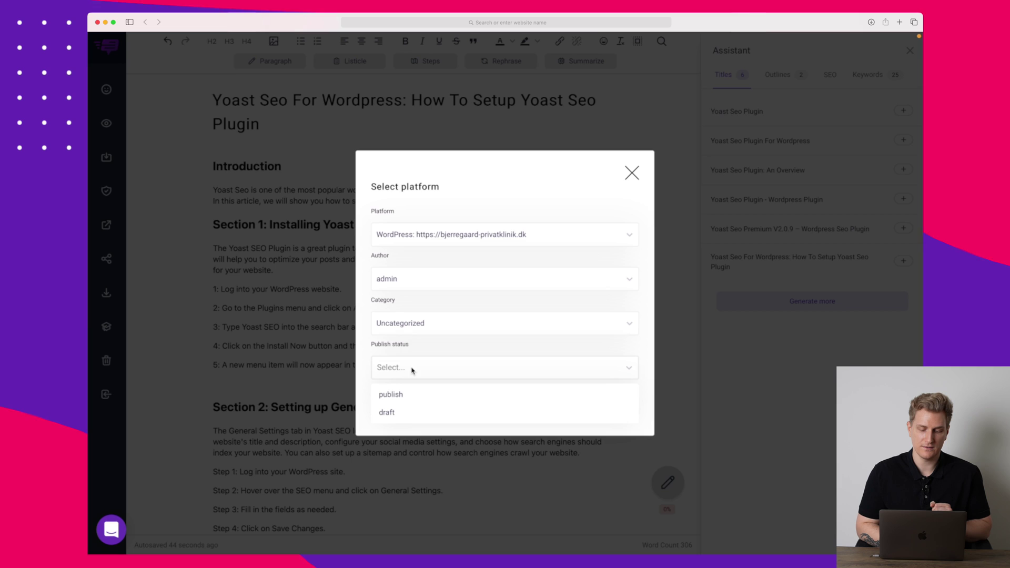
click(570, 409)
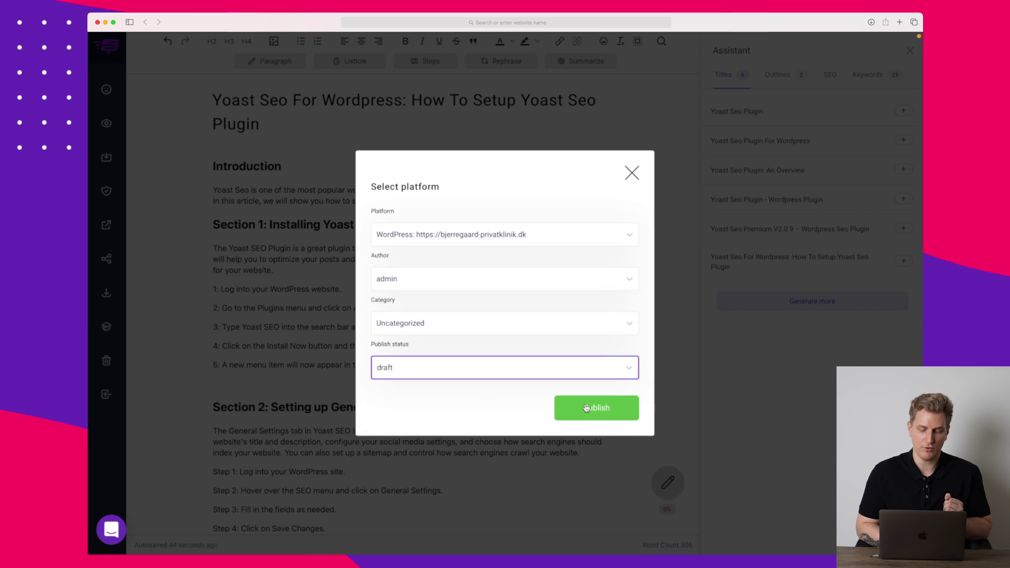
click(586, 408)
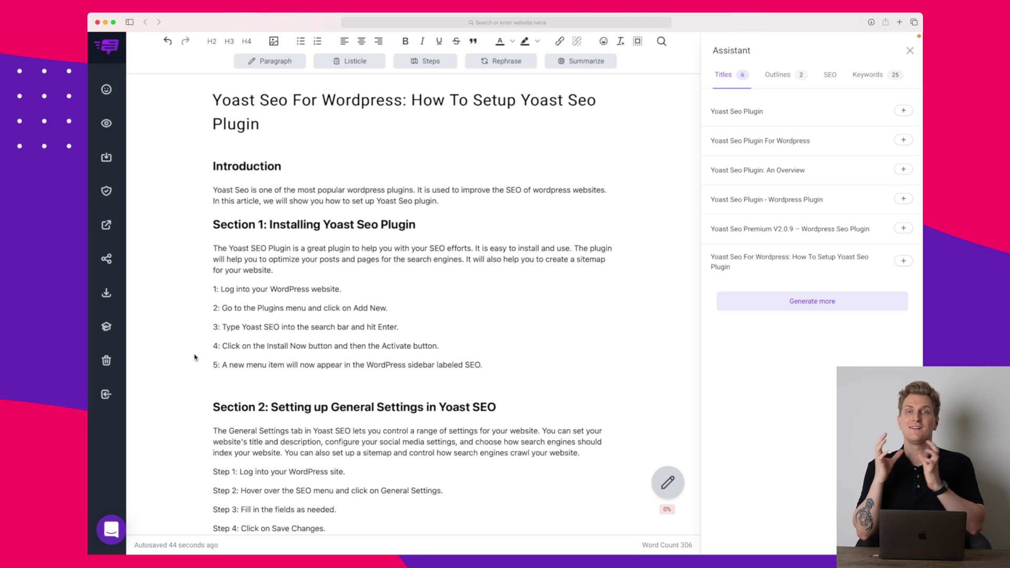
scroll(194, 358, down, 5)
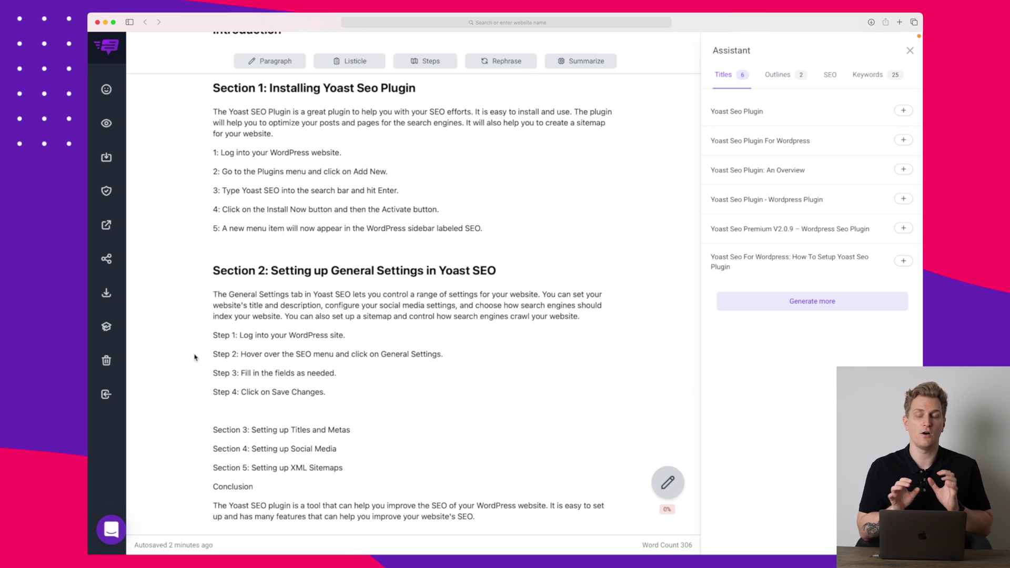
Step: Exit the post editor and switch via AI Blog Titles to the empty AI Blog Outlines page
click(105, 395)
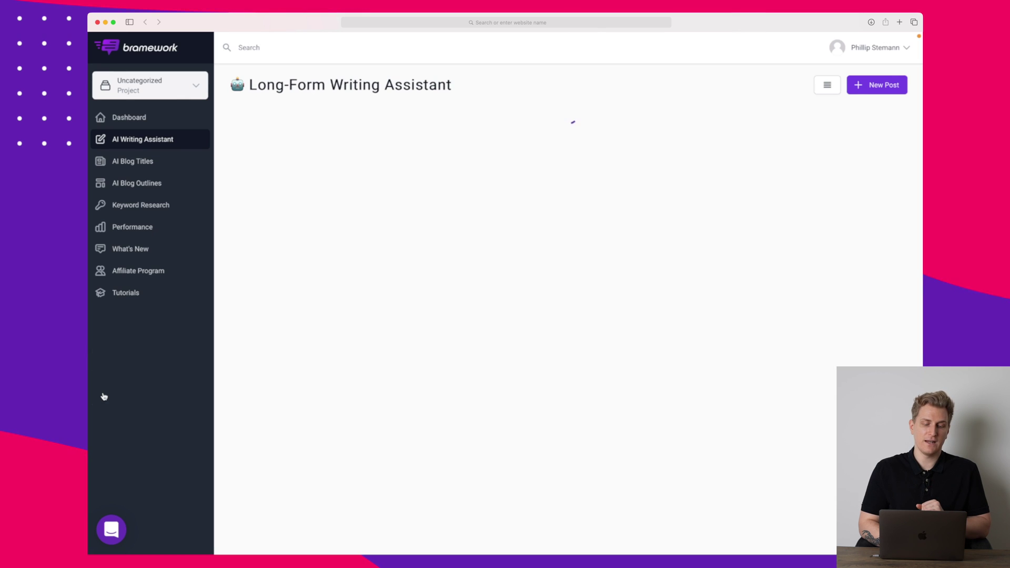
click(155, 161)
click(146, 184)
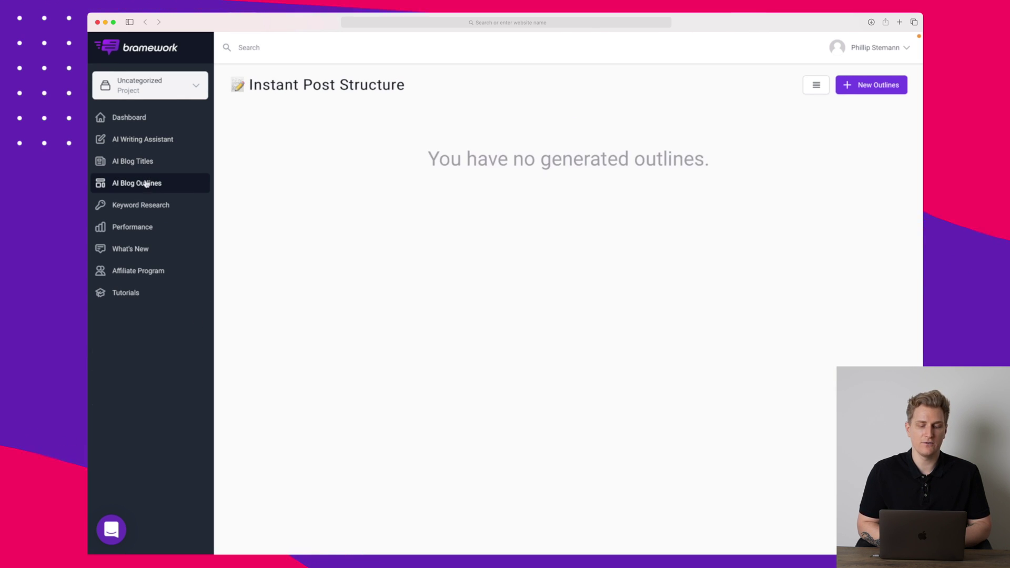
click(141, 165)
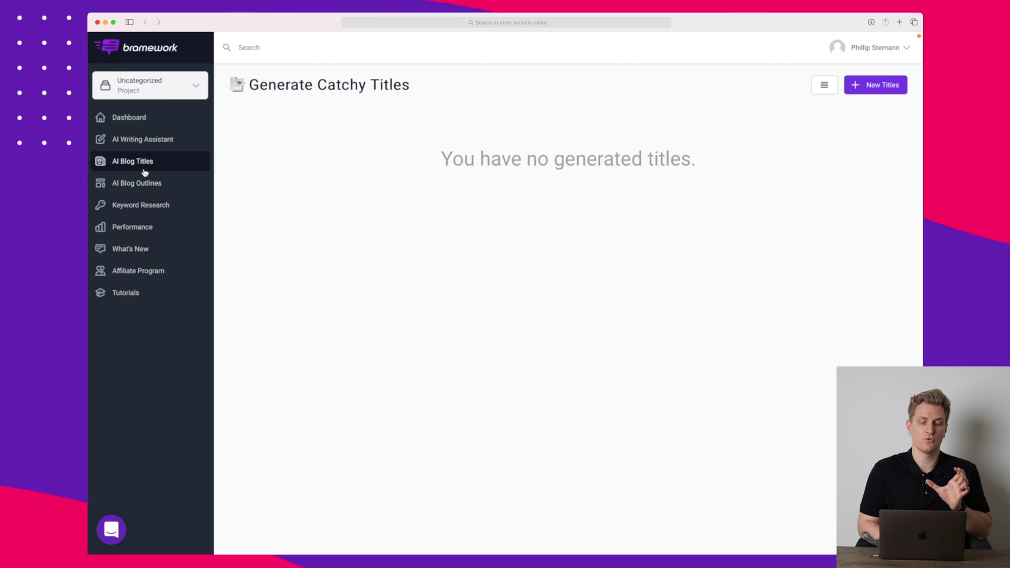
click(144, 185)
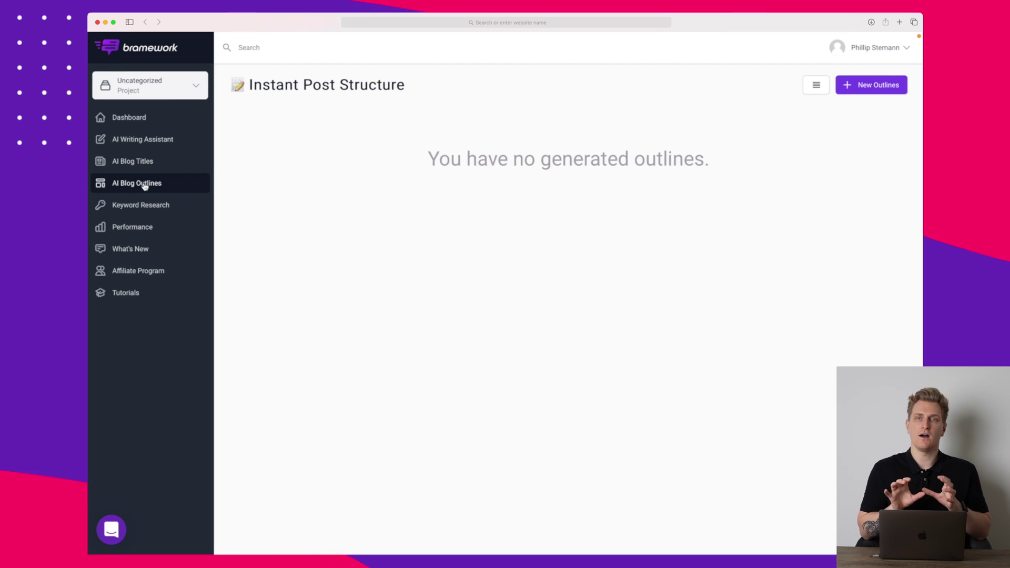